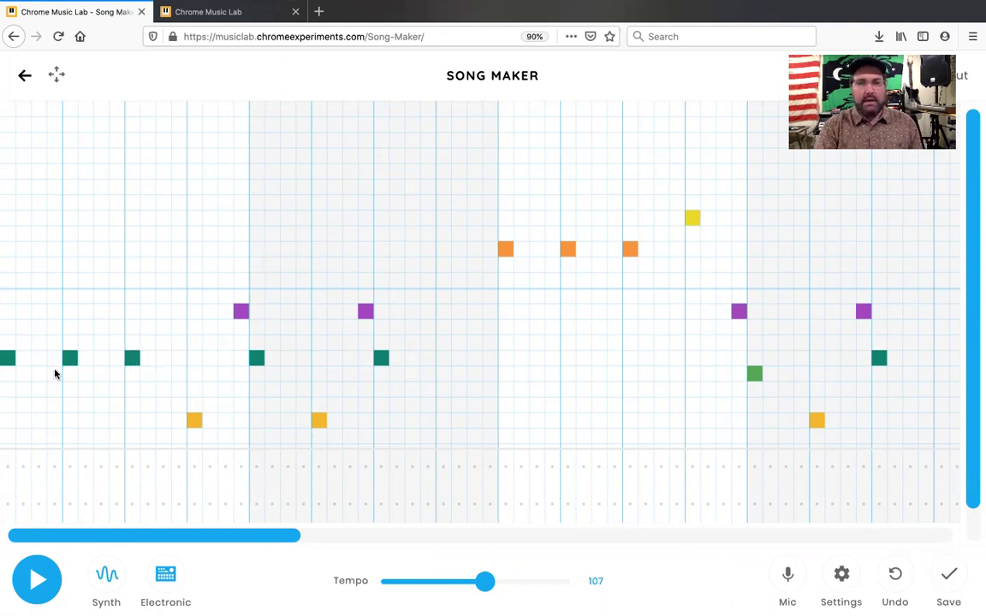
Step: Look through the notes of the finished example song from its first bar to its last
scroll(54, 373, right, 5)
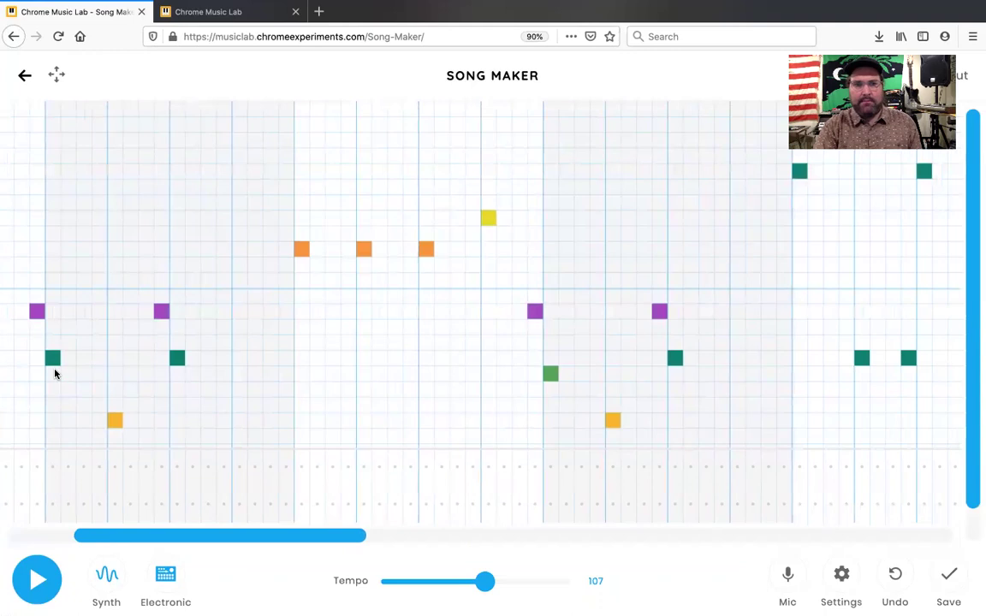
scroll(55, 373, right, 10)
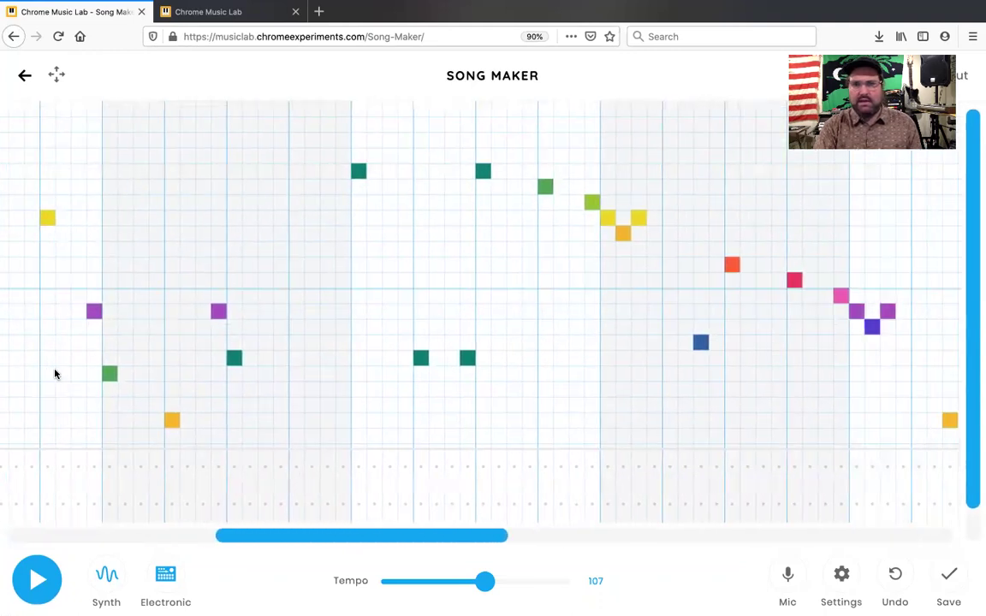
scroll(55, 373, right, 12)
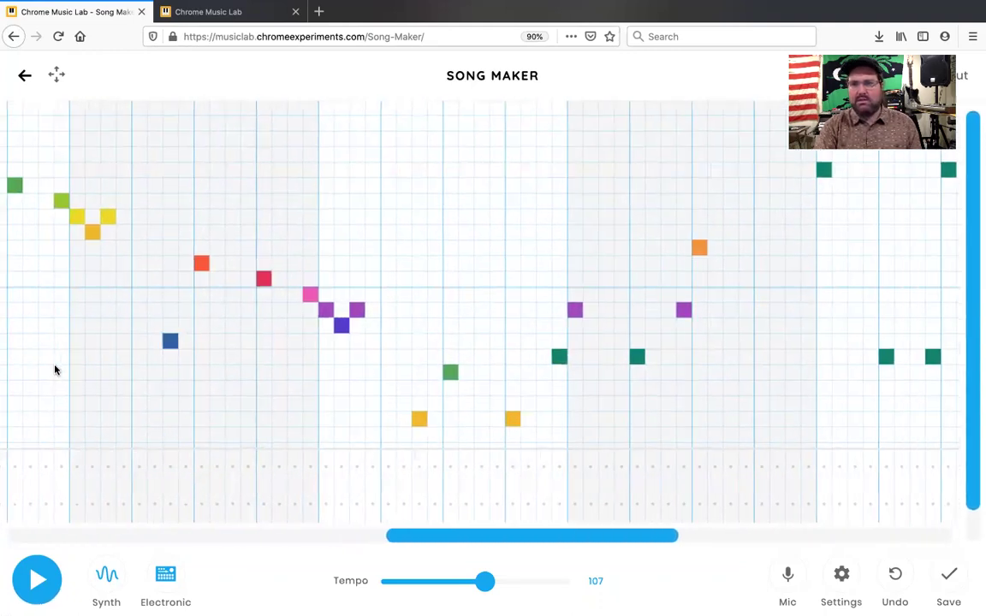
scroll(55, 370, right, 20)
scroll(51, 361, left, 20)
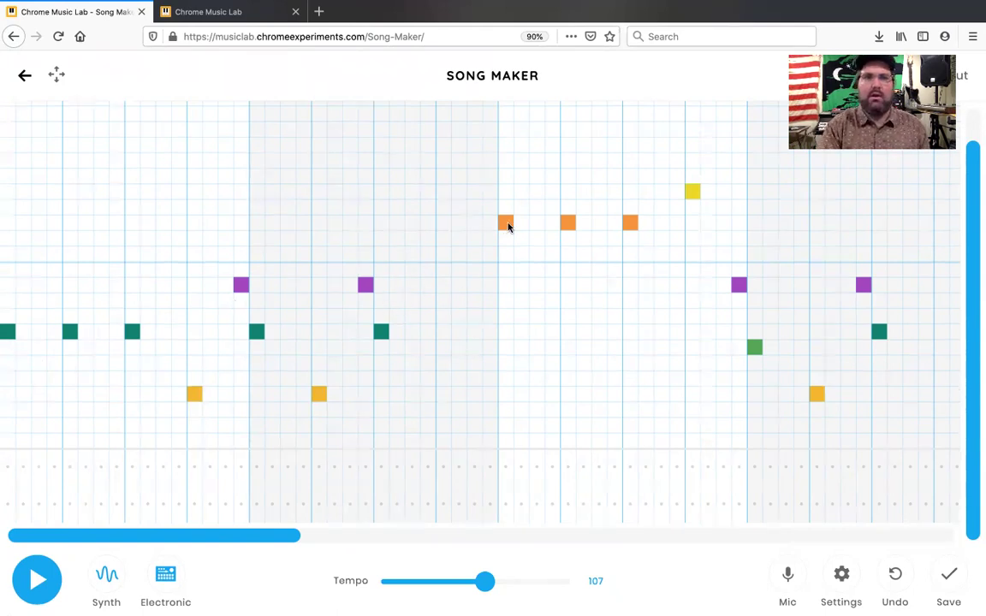
scroll(508, 227, right, 5)
scroll(508, 225, left, 5)
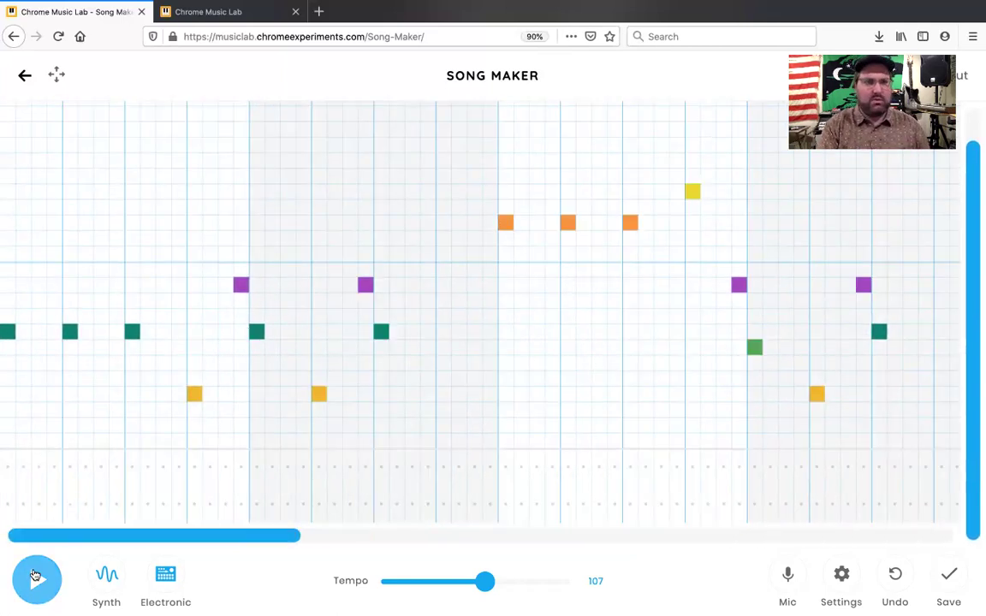
Step: Play the finished example song, stop it, and check its length, beat, scale and range settings
click(35, 574)
key(XF86AudioRaiseVolume)
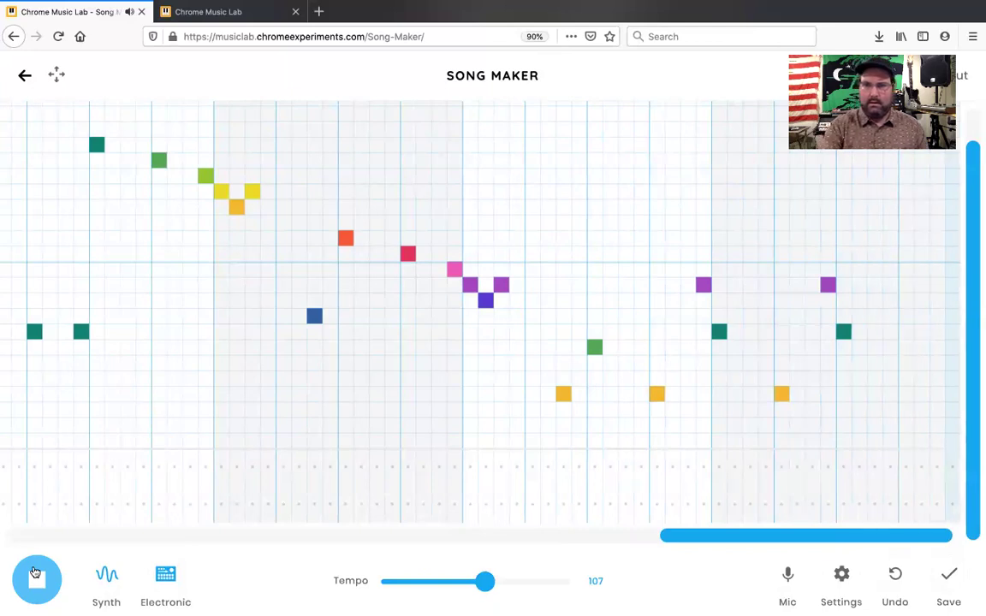
click(41, 574)
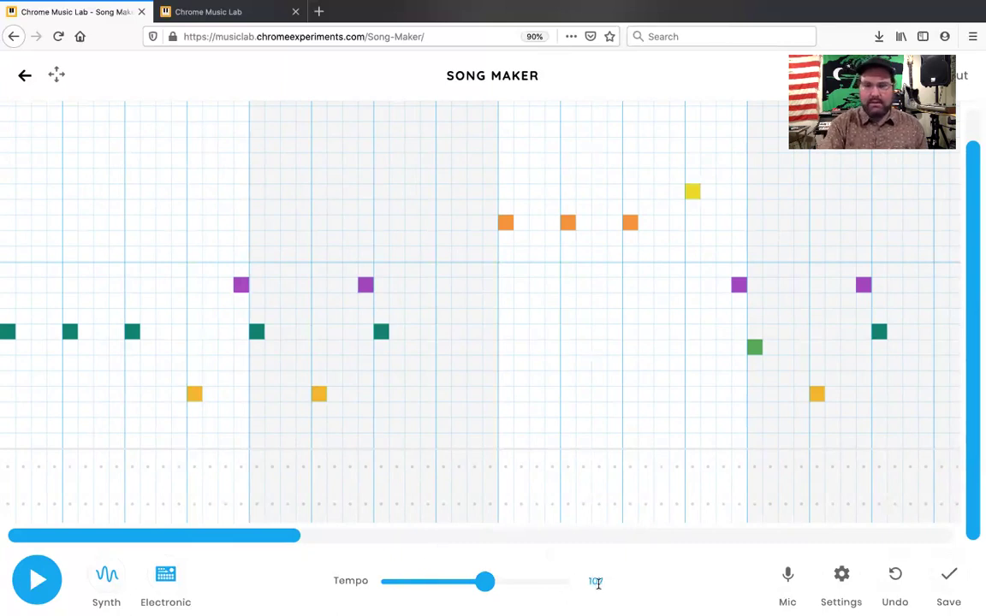
click(843, 574)
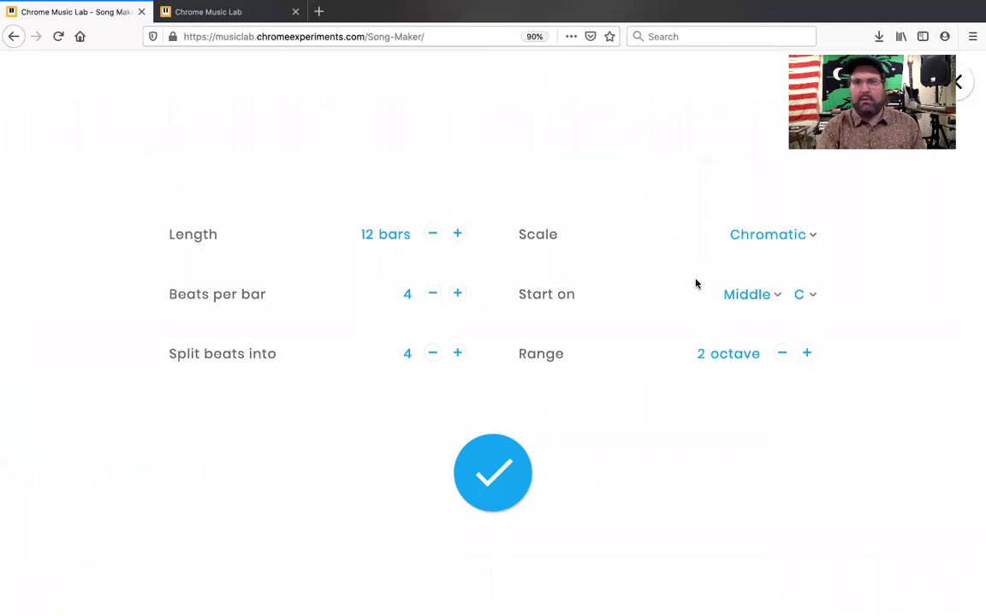
click(499, 467)
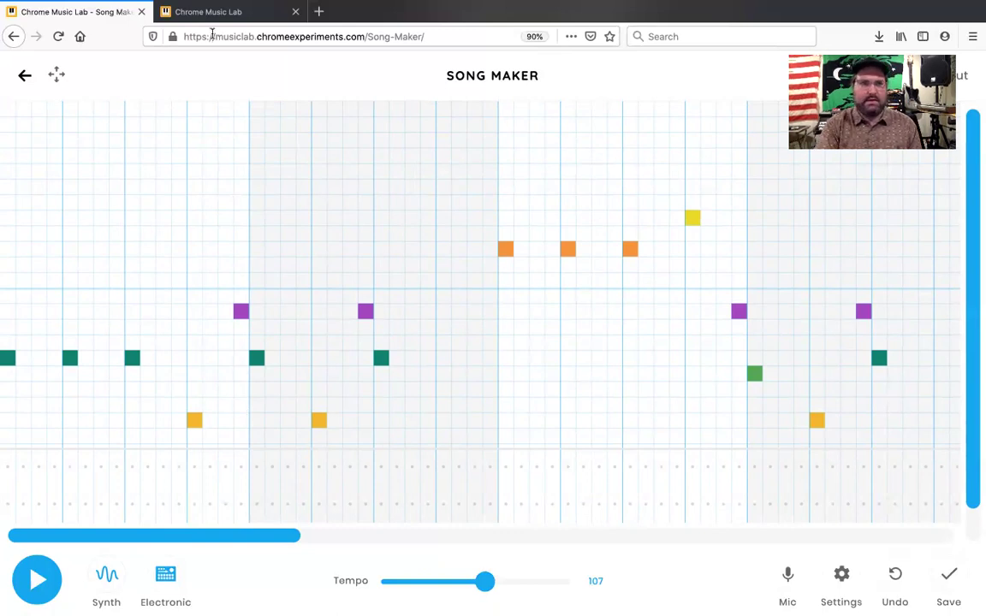
Step: Open a new blank Song Maker project from the other Chrome Music Lab page and check its default settings
click(224, 11)
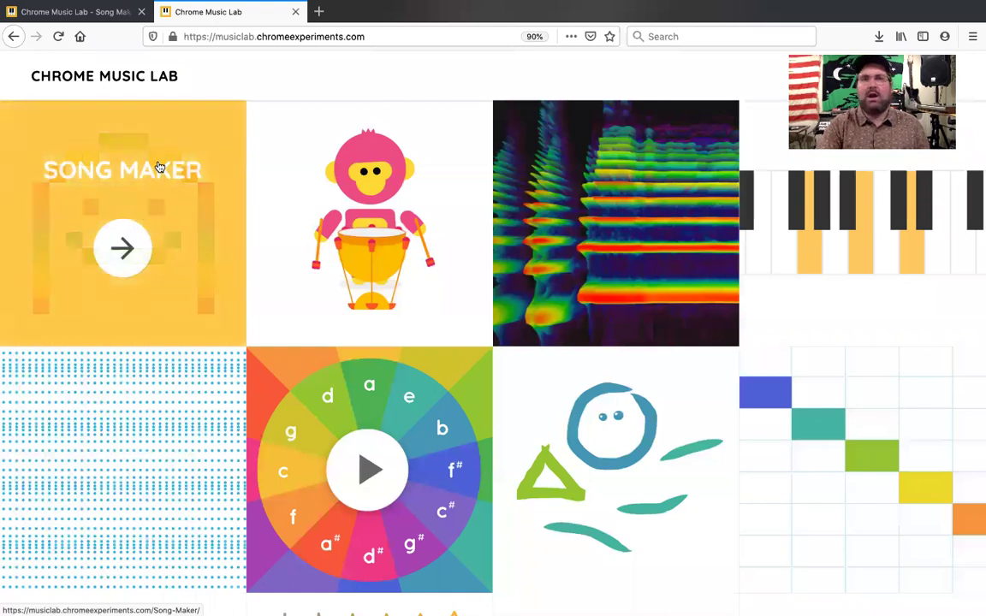
click(156, 160)
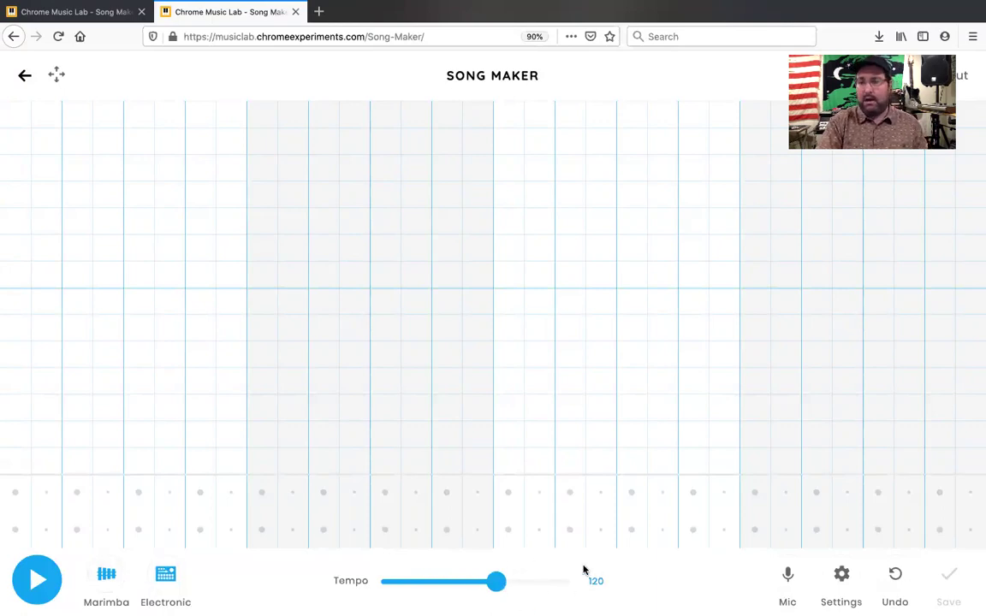
click(840, 575)
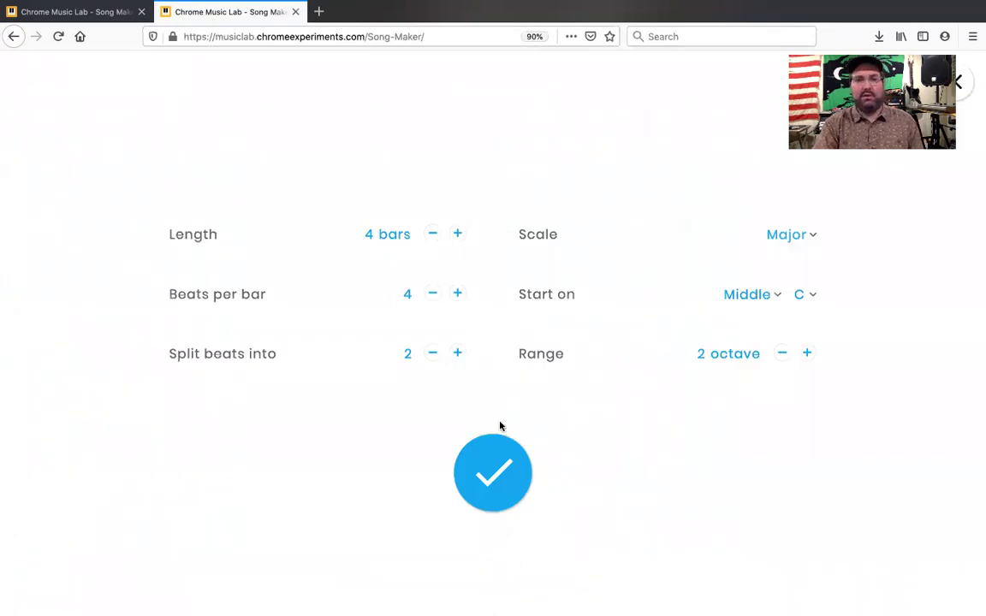
click(492, 481)
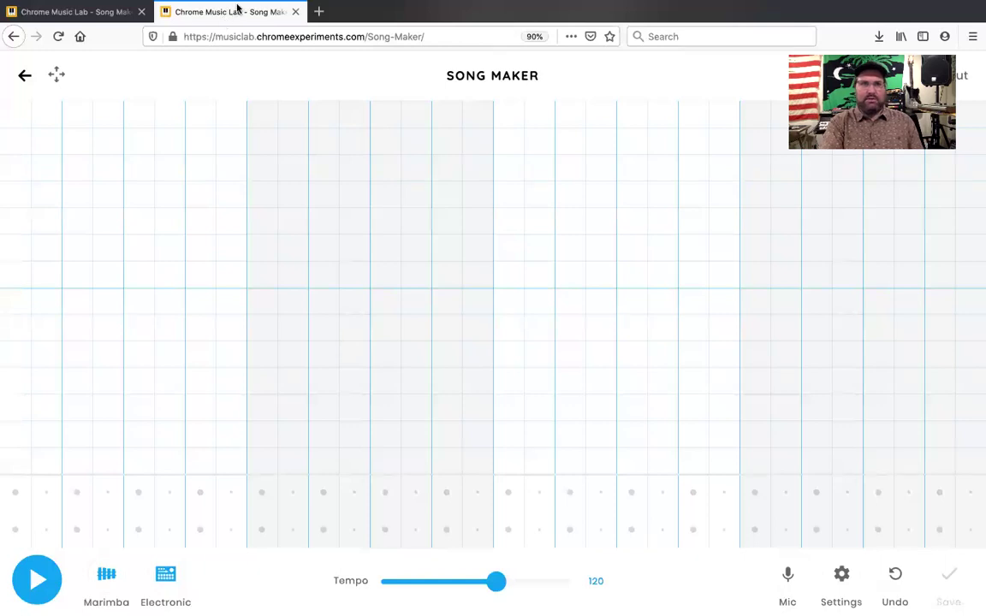
Step: Compare the blank project with the example song and set the blank project's tempo to 105
click(86, 12)
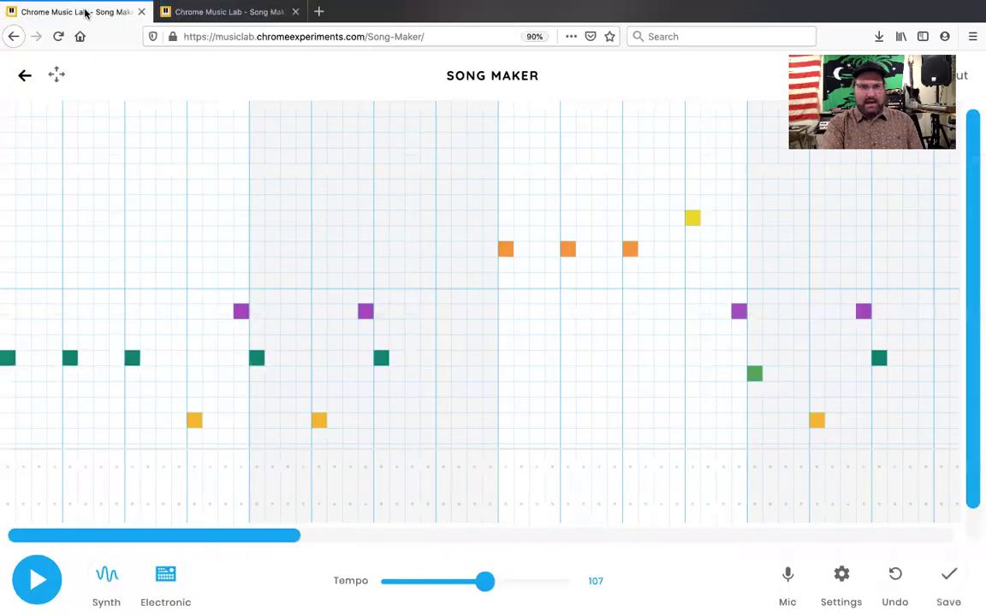
click(243, 11)
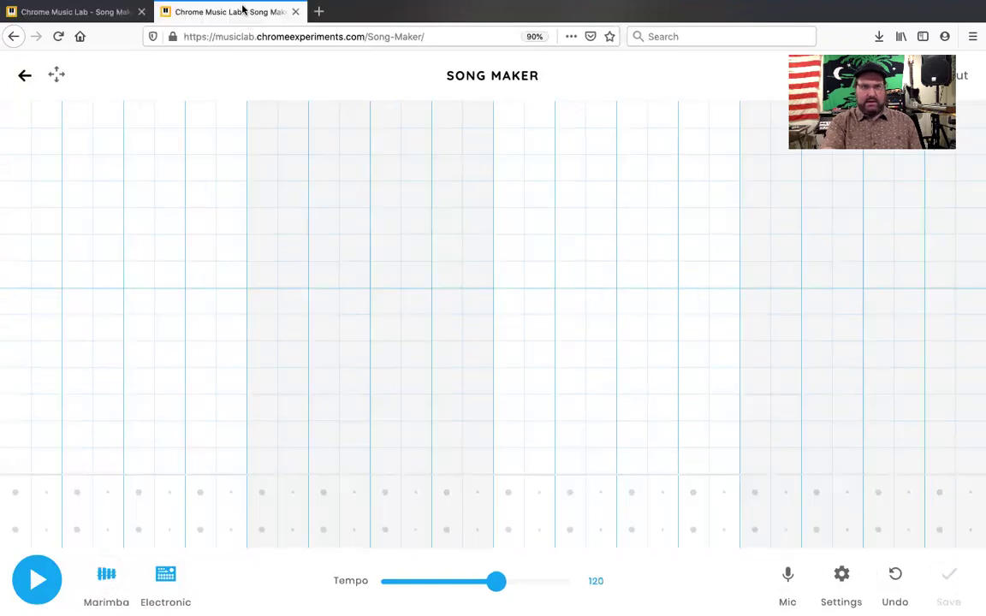
click(72, 12)
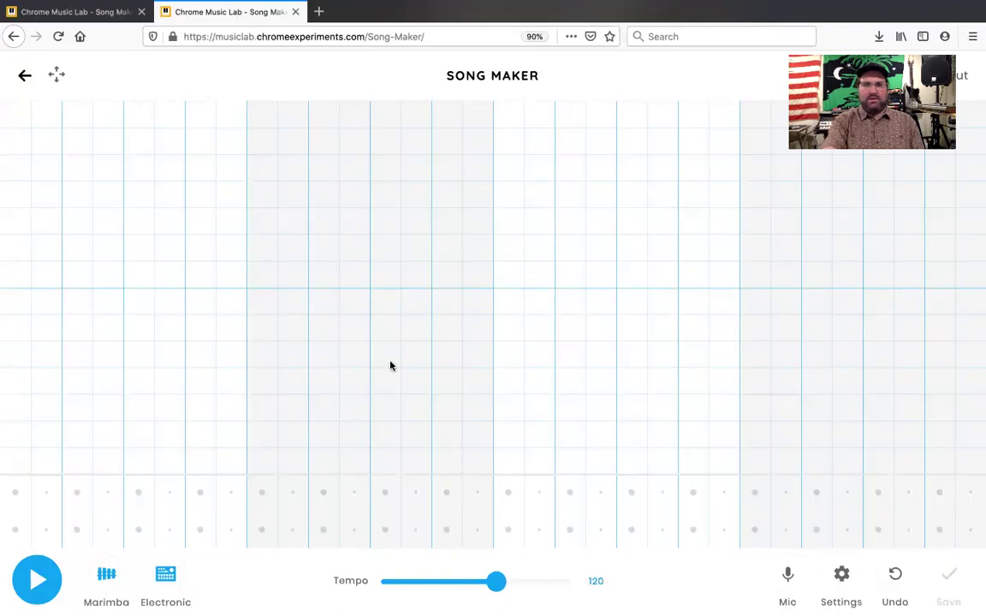
drag(496, 586, 484, 589)
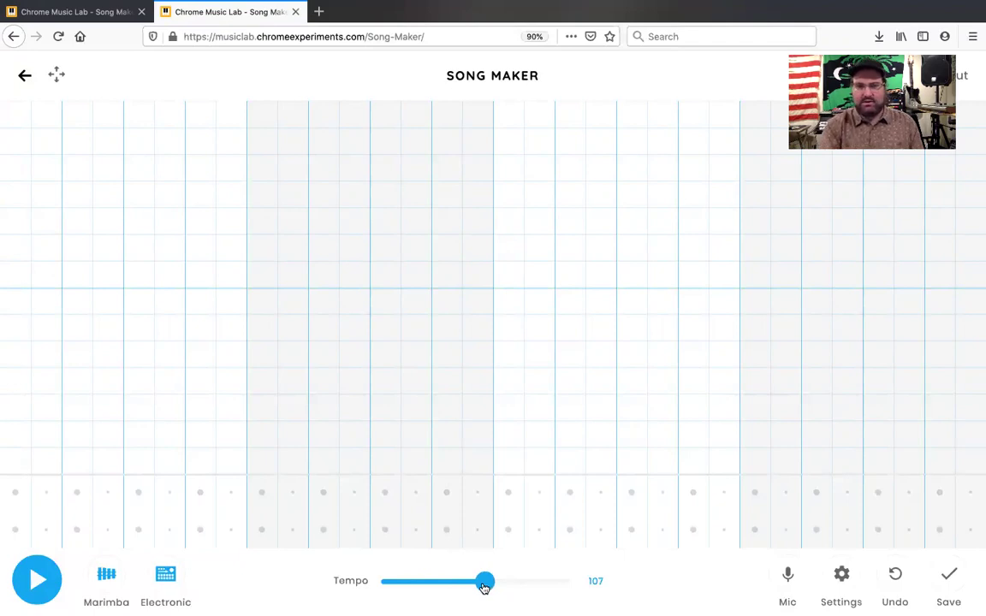
drag(484, 588, 482, 587)
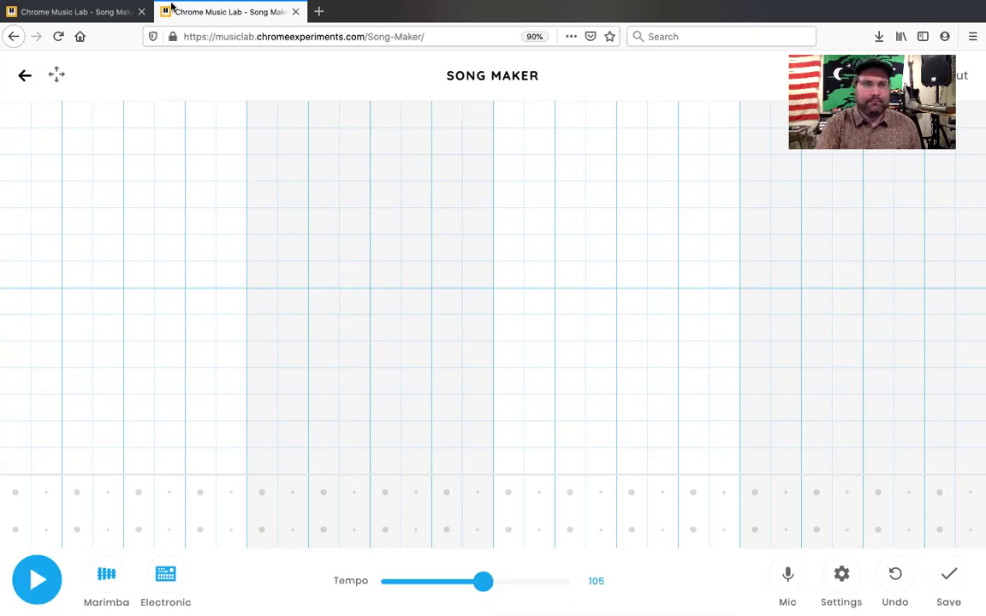
Step: Compare the settings of both songs and set the new song's length to 12 bars
click(94, 17)
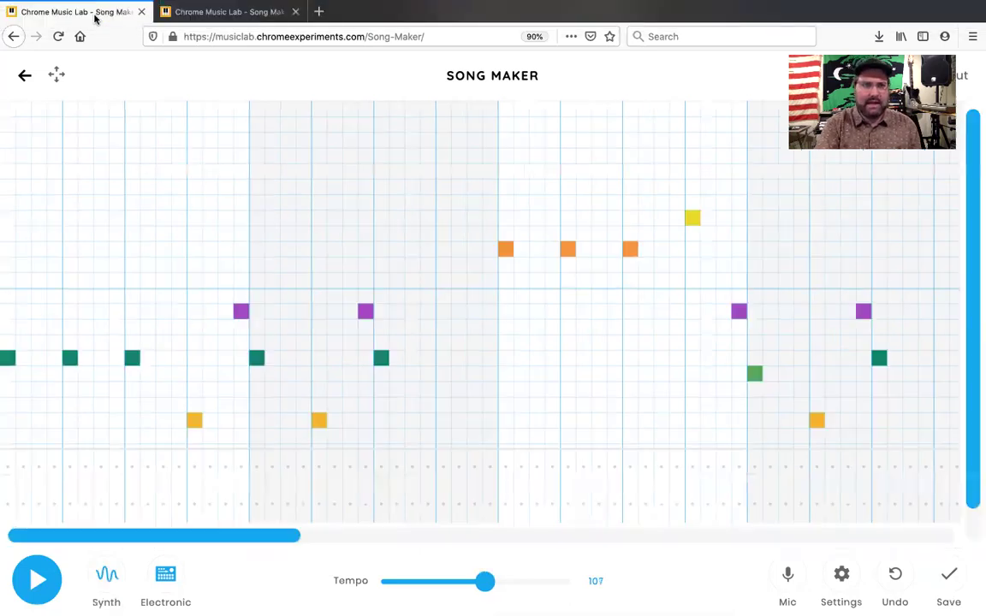
click(842, 575)
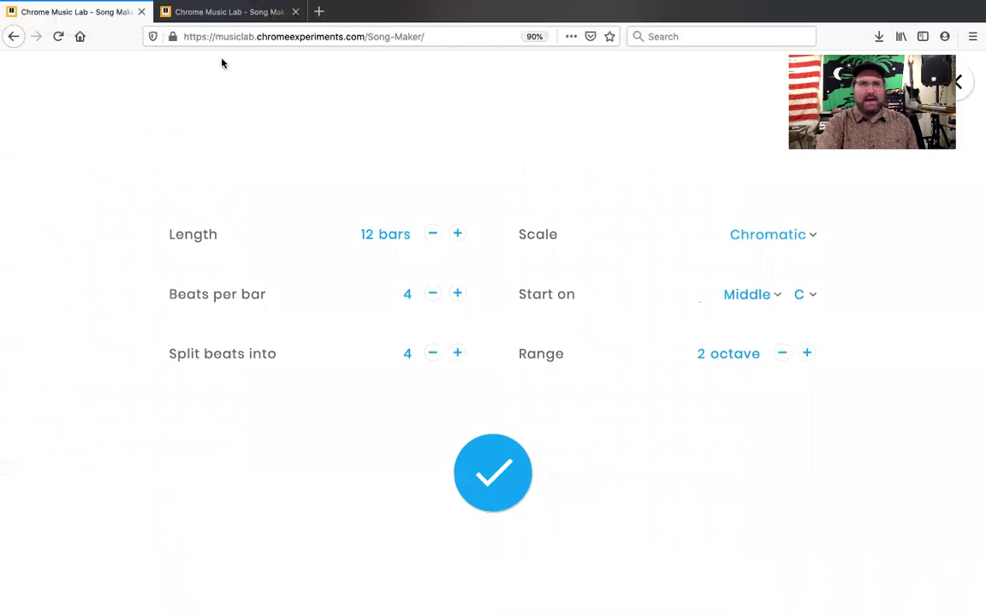
click(229, 13)
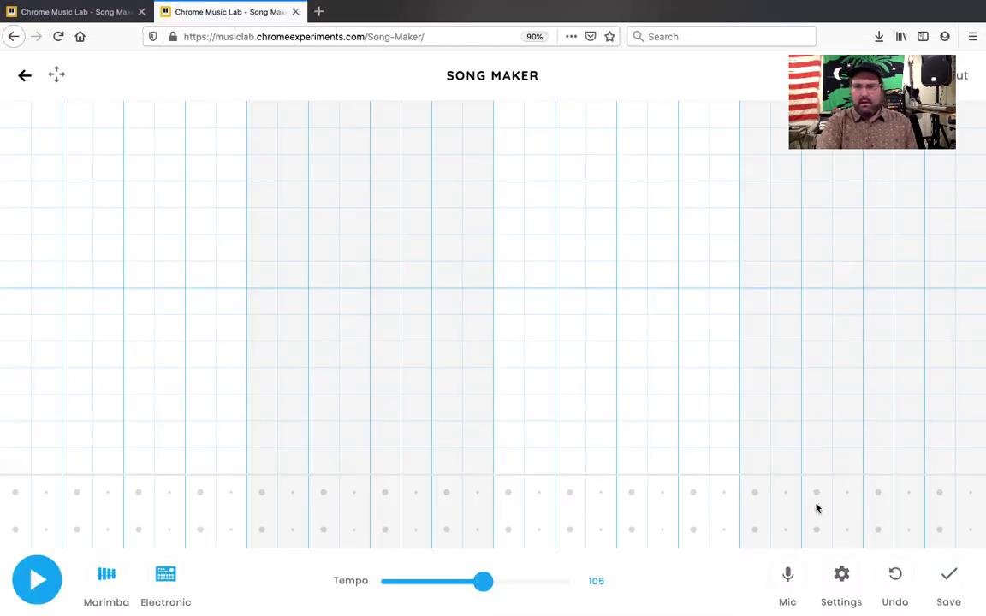
click(842, 578)
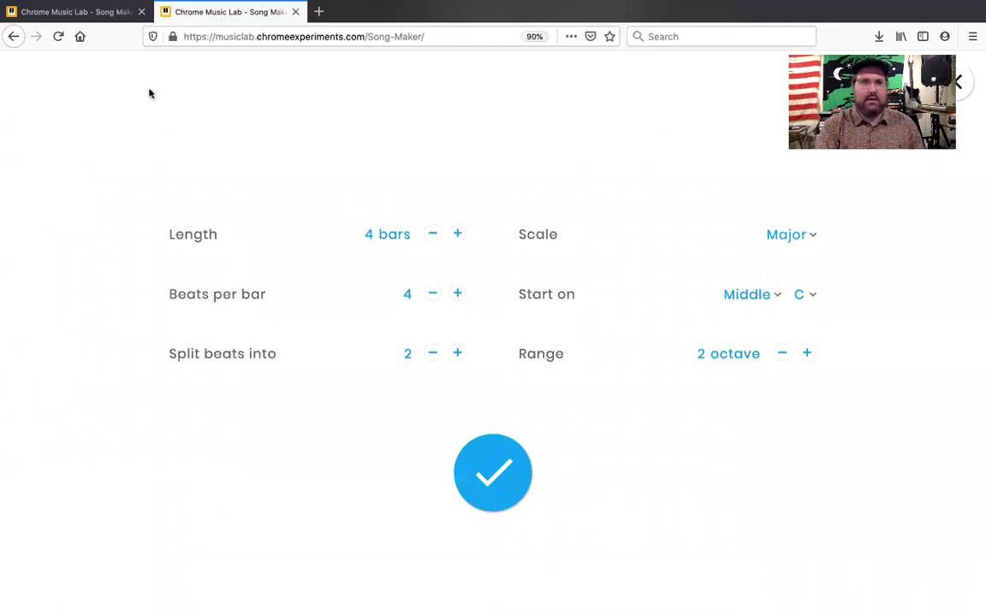
click(92, 15)
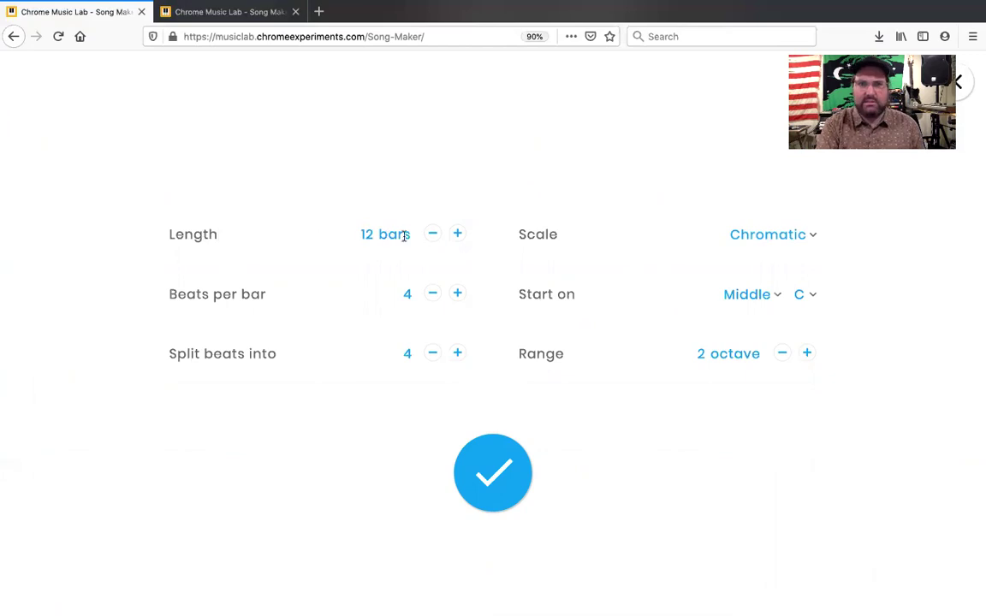
click(233, 12)
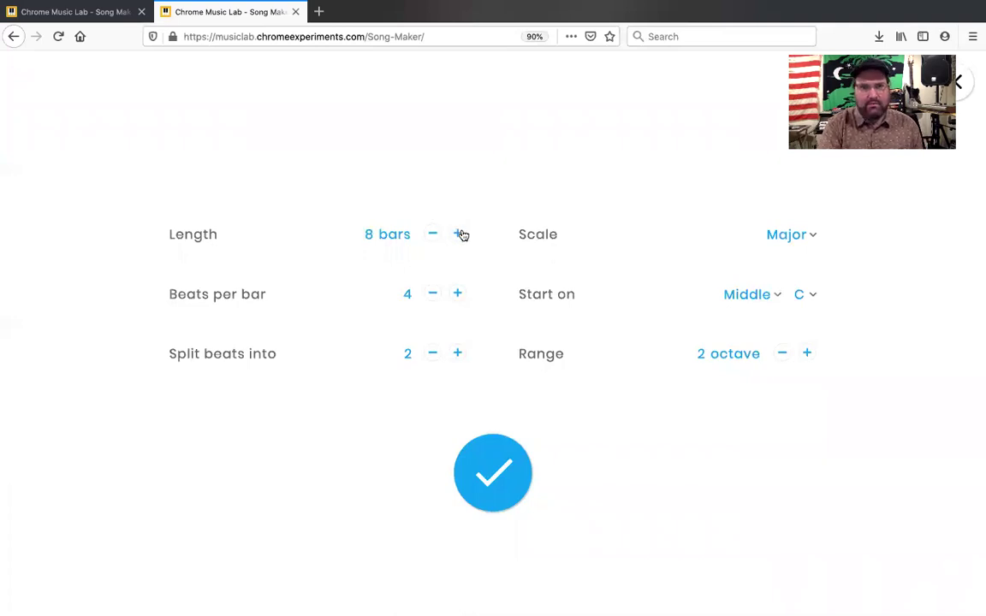
click(460, 235)
click(460, 235)
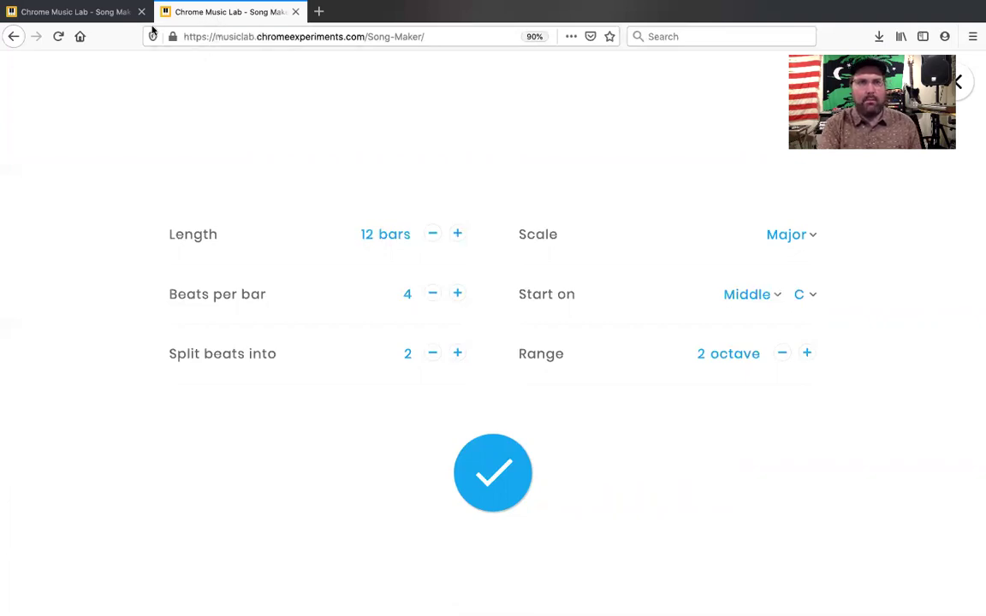
Step: Check the example's beat settings and set the new song's beats to split into 4
click(110, 14)
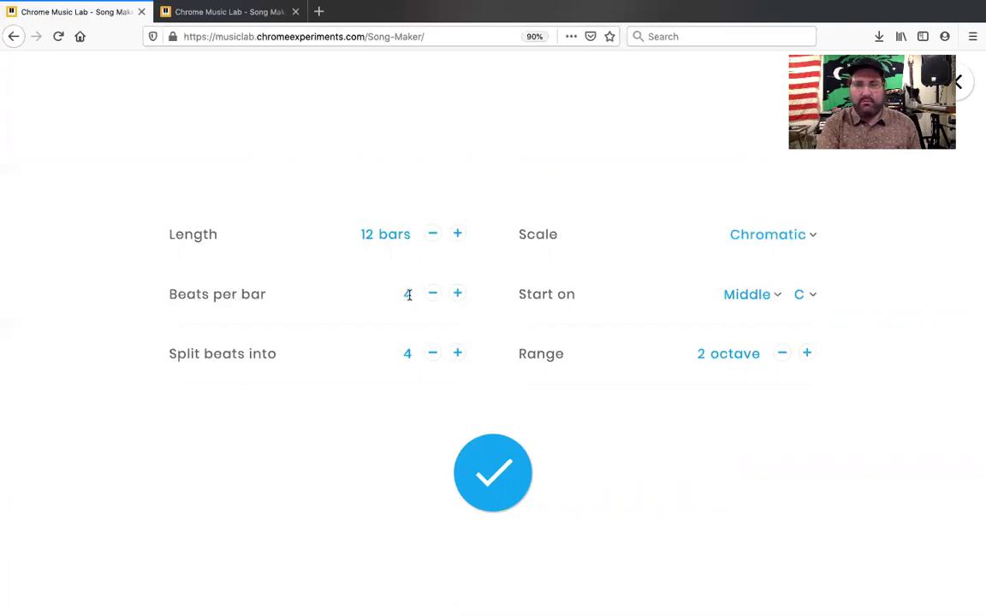
click(226, 12)
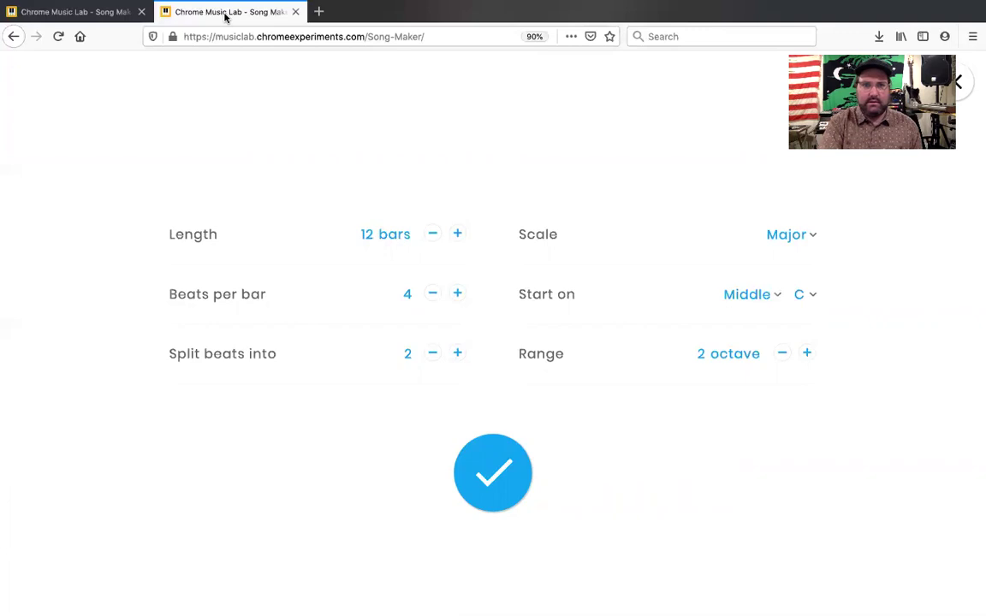
click(107, 21)
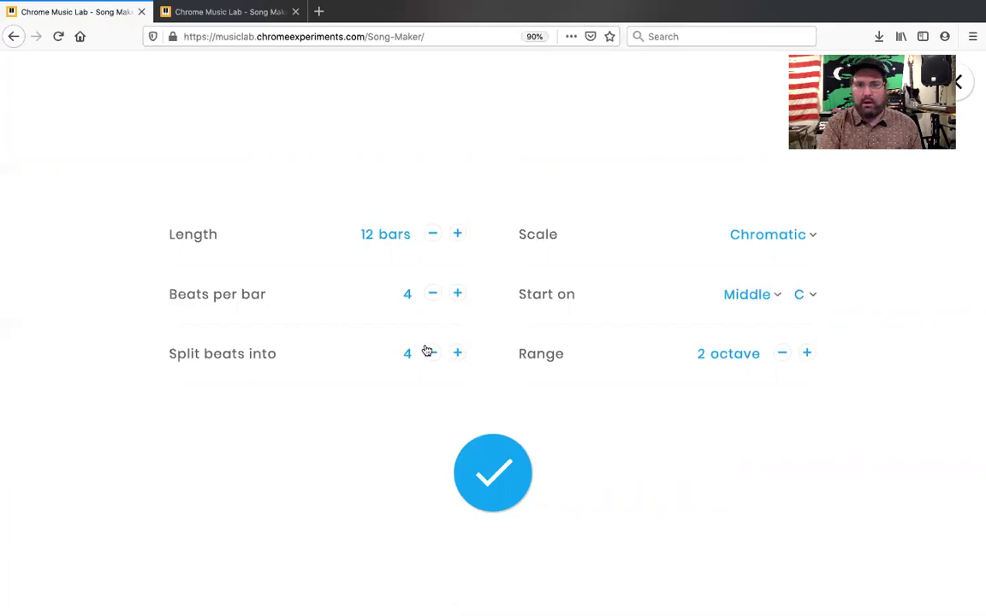
click(239, 15)
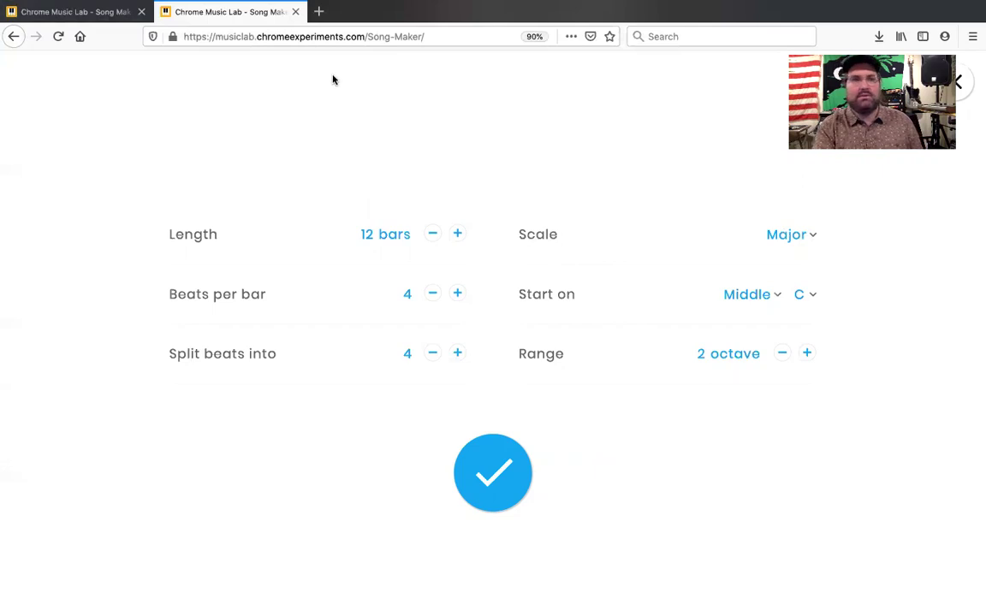
Step: Check the example's scale and set the new song's scale to Chromatic
click(82, 12)
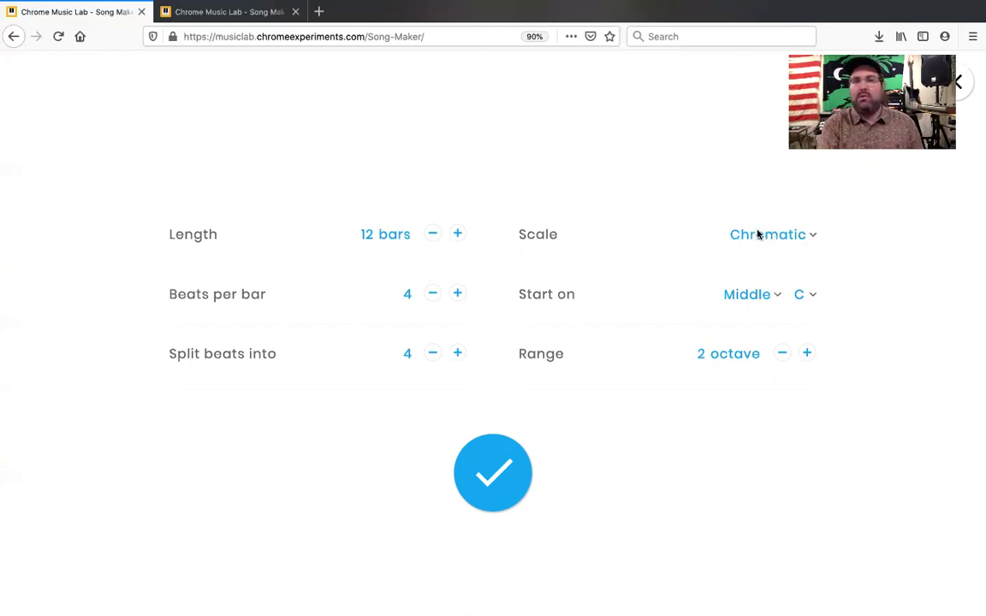
click(253, 16)
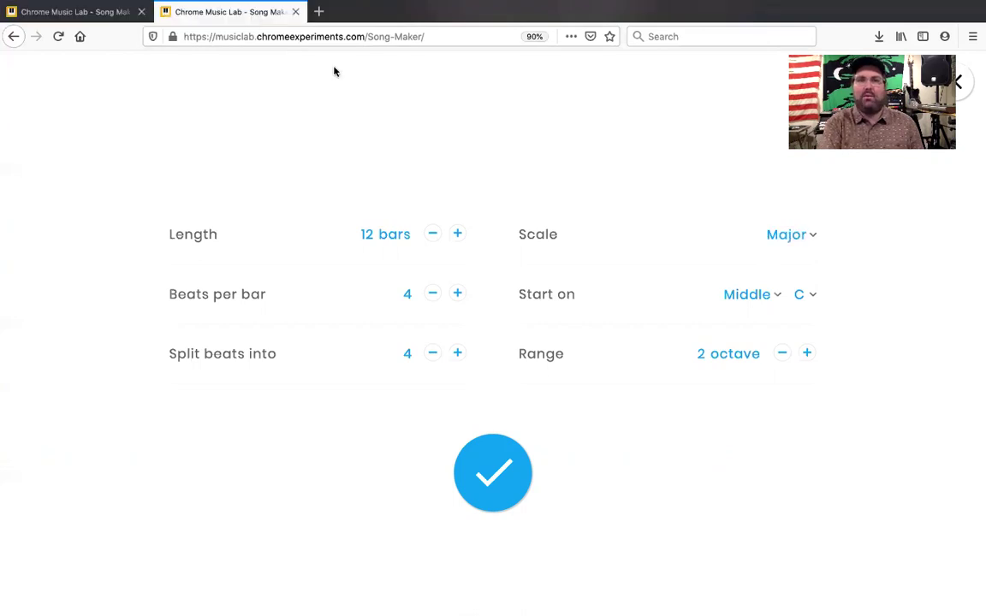
click(809, 234)
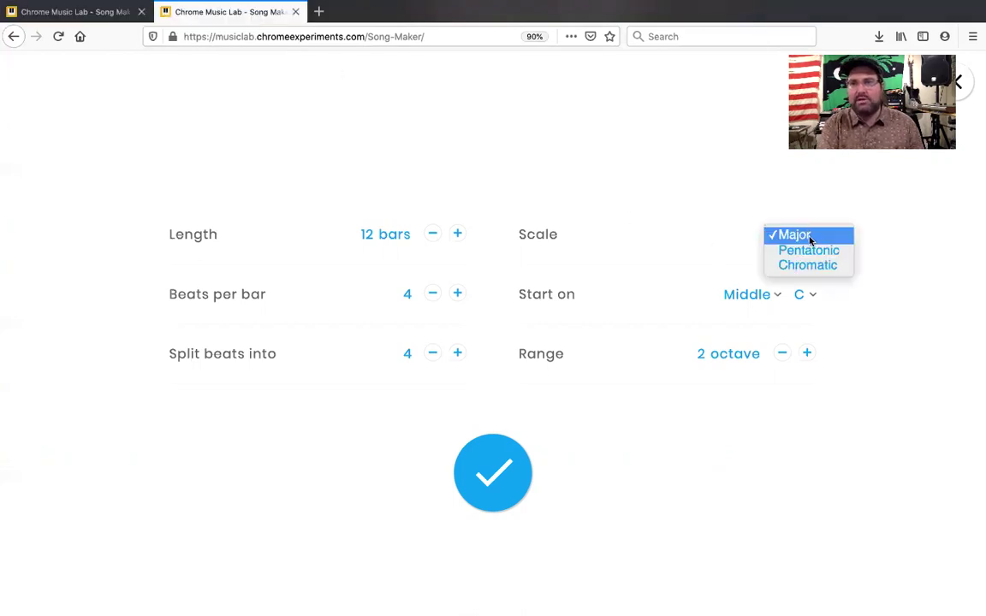
click(805, 265)
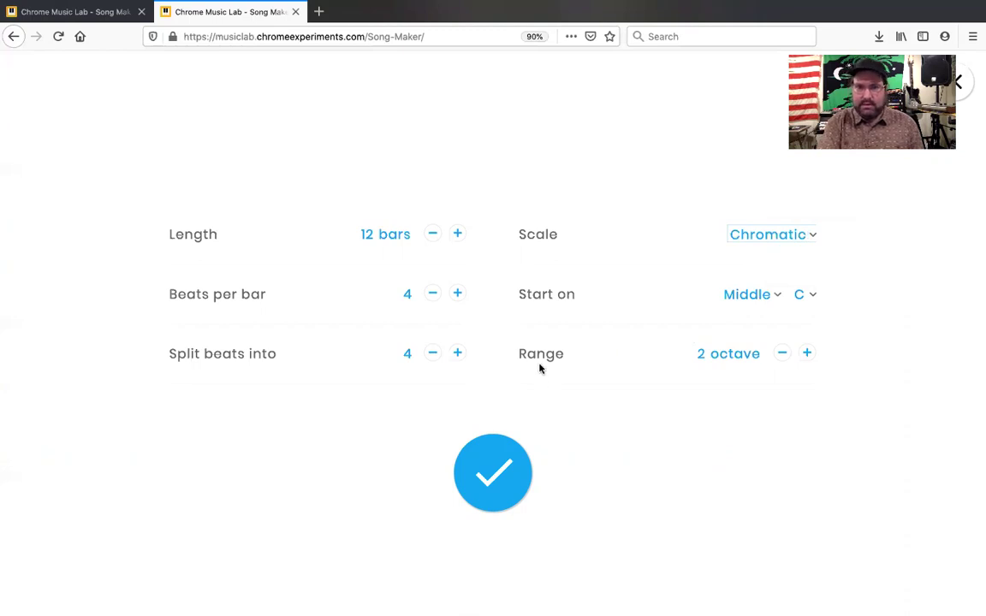
Step: Compare the new song's starting note and range settings with those of the example song
click(113, 19)
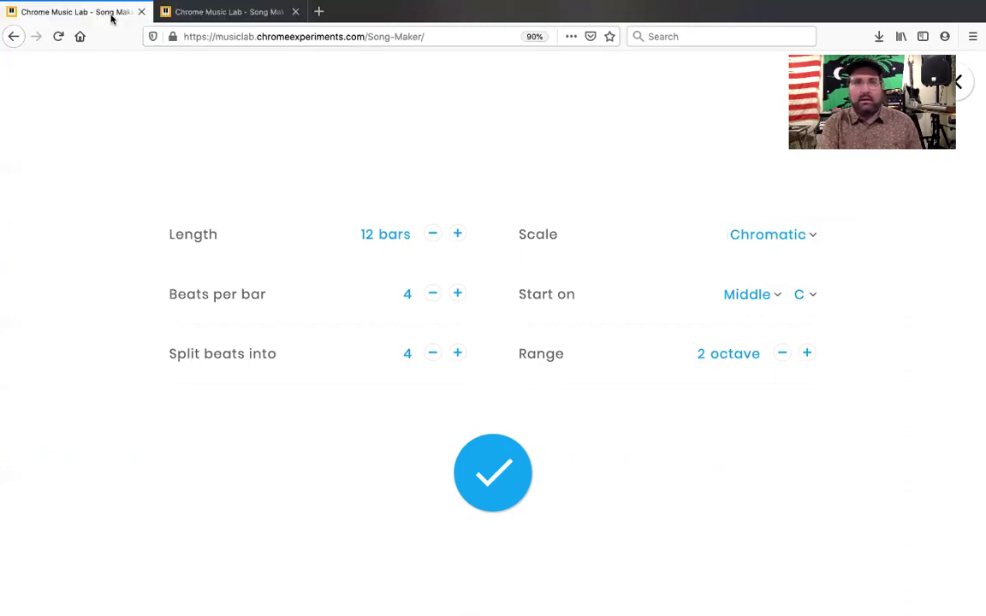
click(243, 15)
click(78, 16)
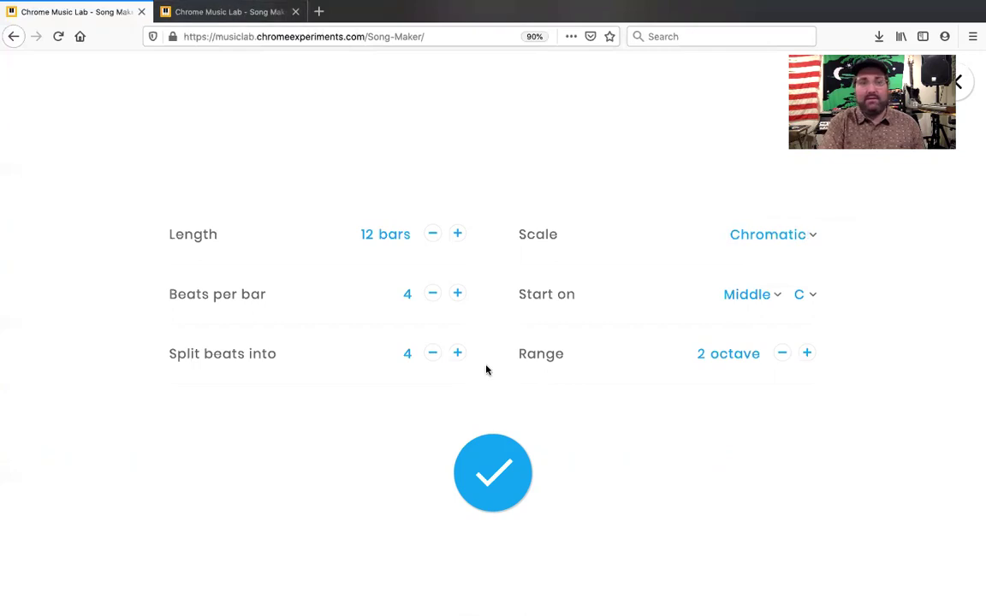
Step: Apply the settings in both the example song and the new song to return to their note grids
click(495, 475)
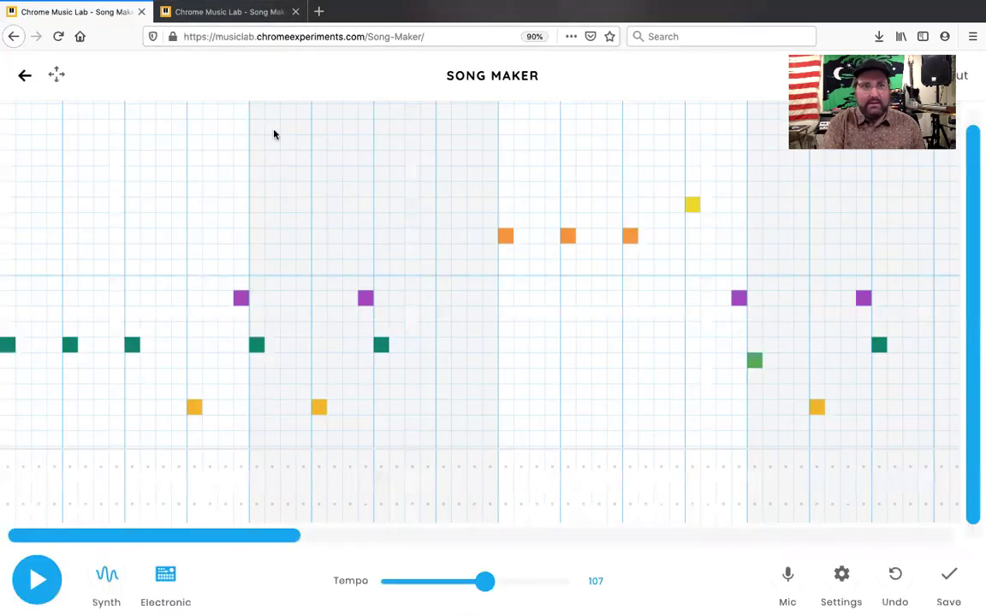
click(224, 12)
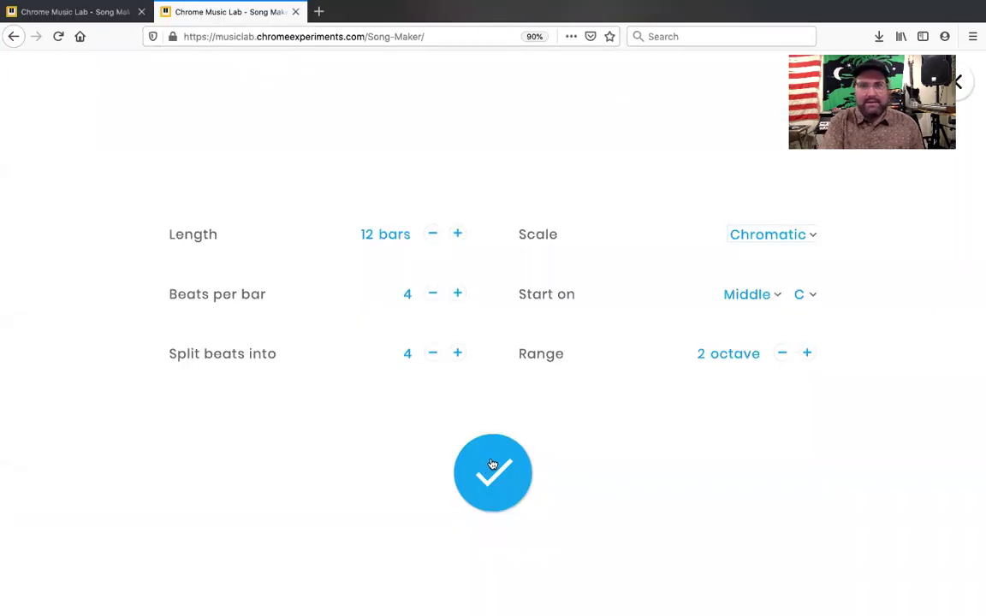
click(491, 463)
scroll(491, 463, down, 2)
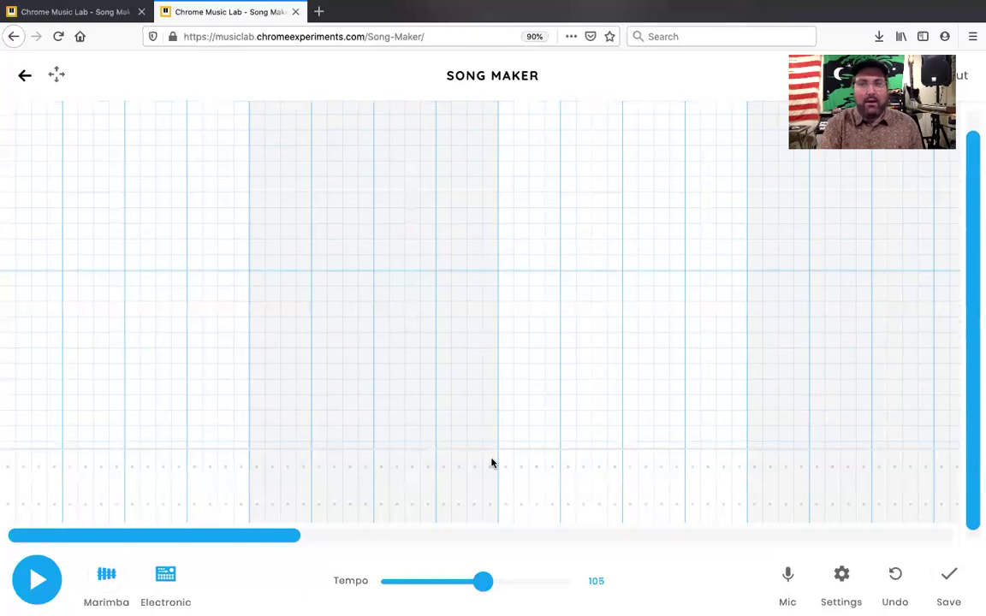
Step: Check the example's opening and place matching teal notes on beats 1, 2 and 3 of bar 1 in the new song
click(83, 15)
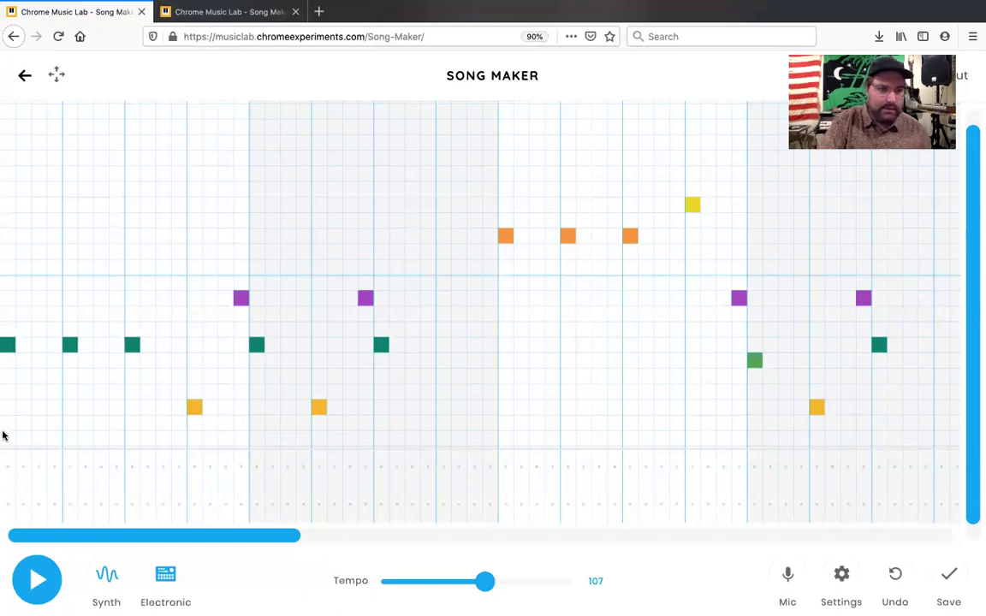
scroll(52, 355, down, 2)
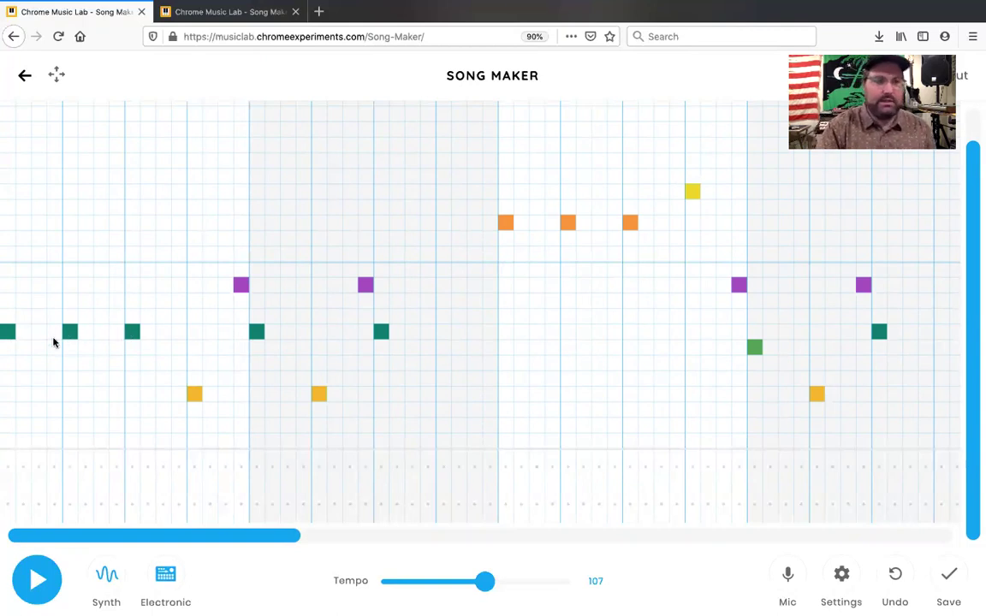
click(243, 13)
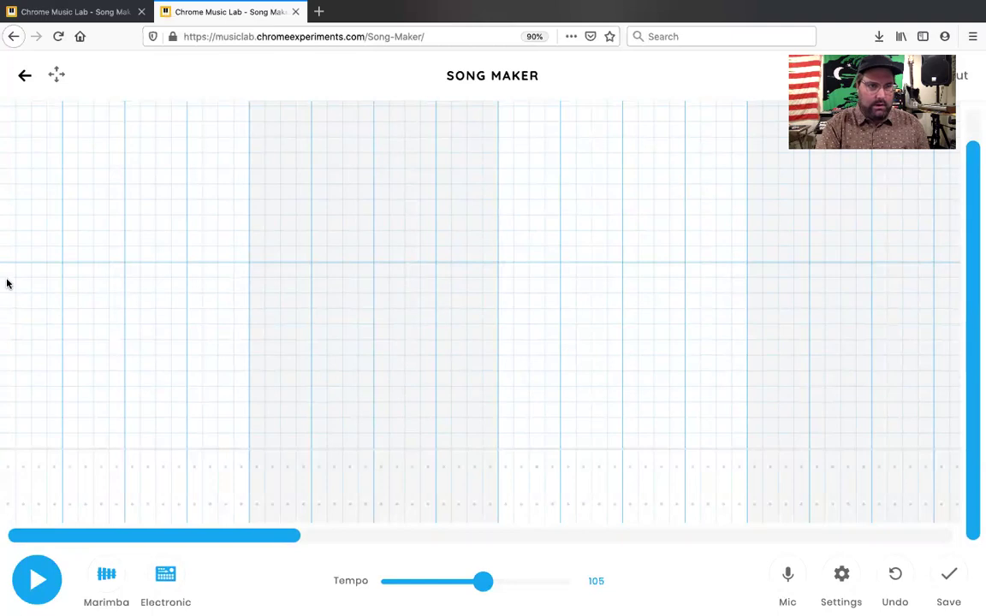
click(8, 333)
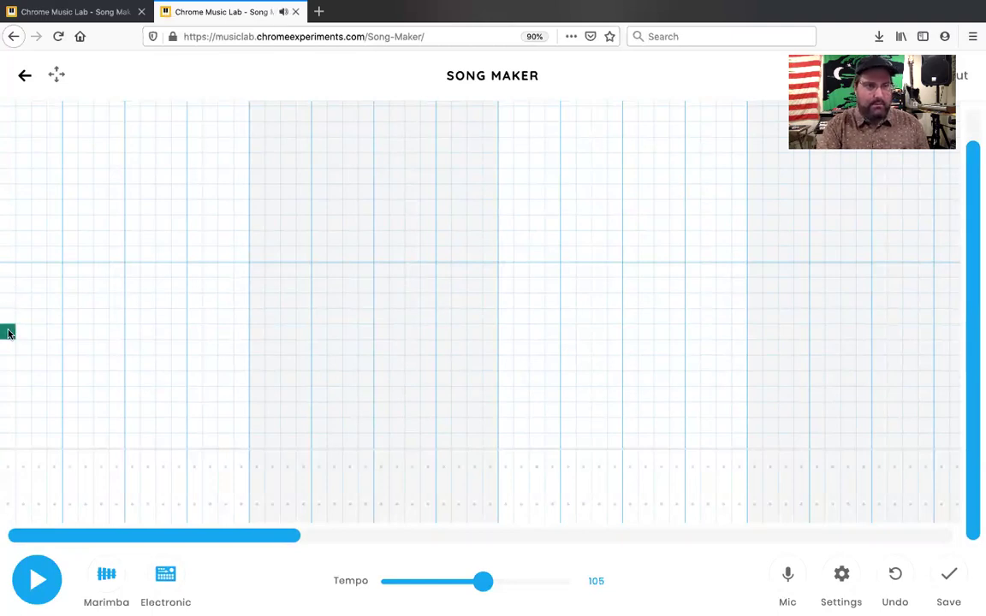
click(69, 333)
click(131, 331)
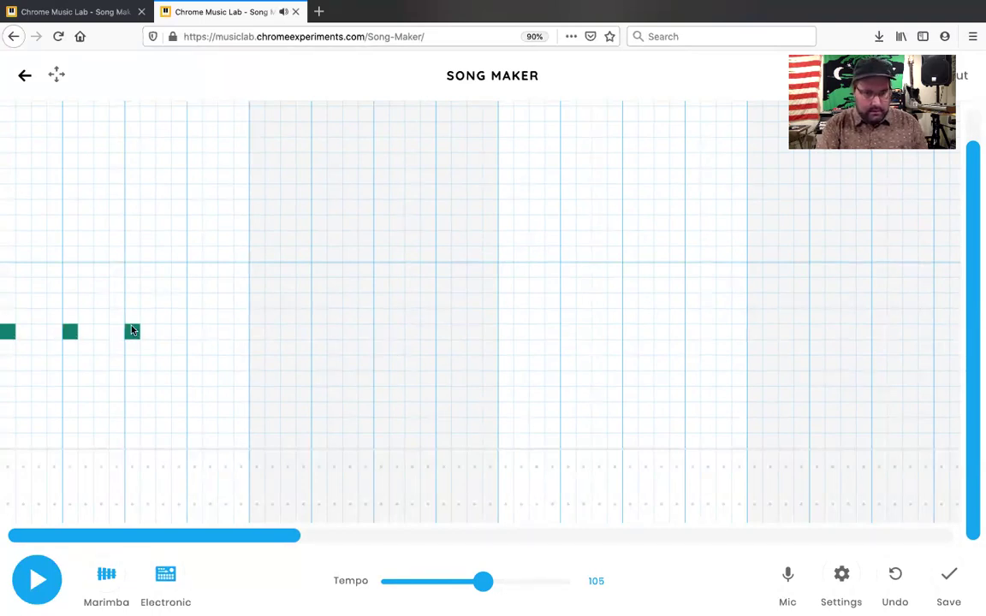
Step: Set the new song's melody instrument to Synth and play back its opening notes
click(39, 582)
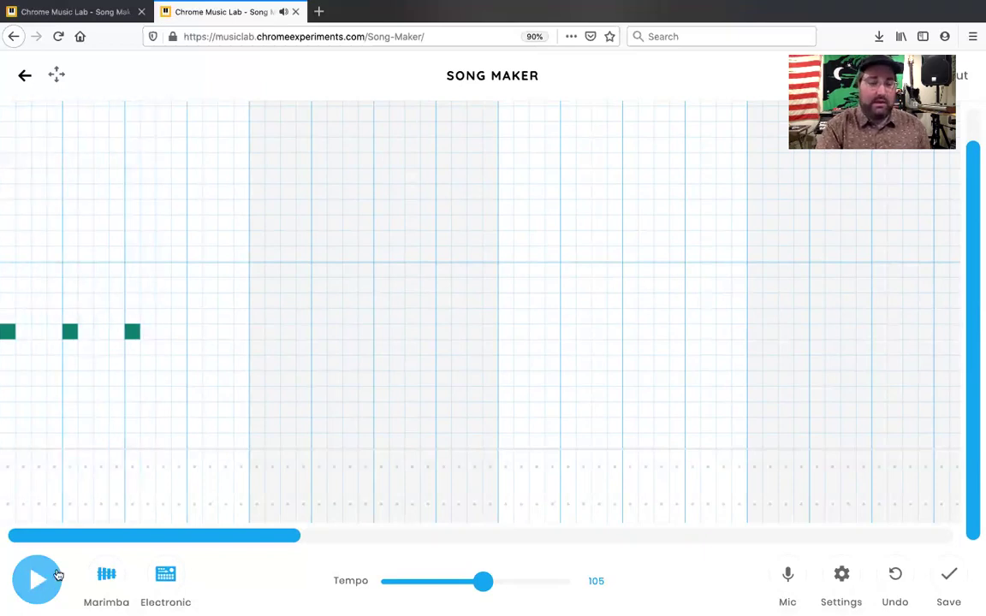
click(103, 578)
click(101, 579)
click(101, 580)
click(100, 582)
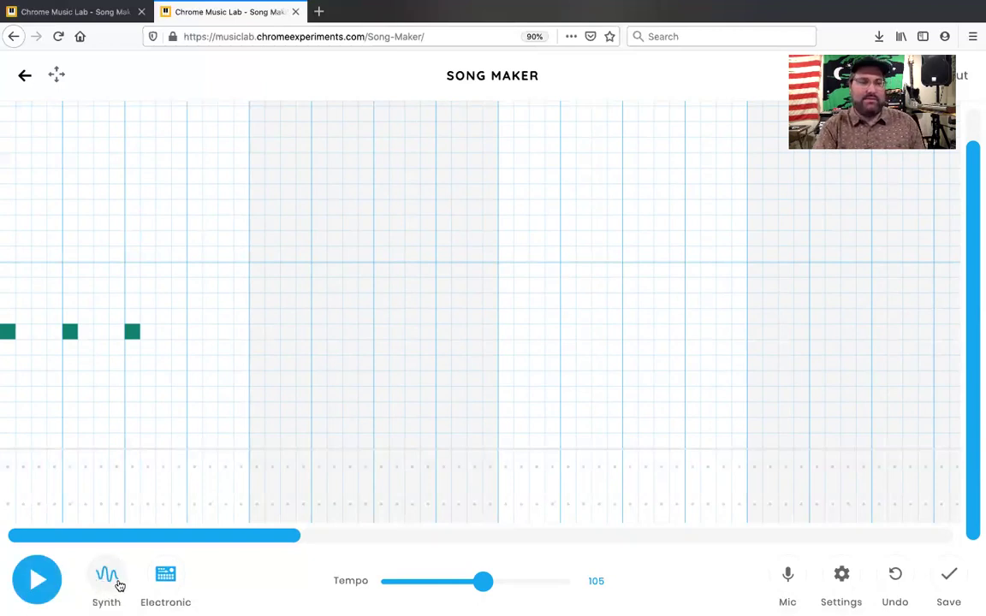
click(45, 572)
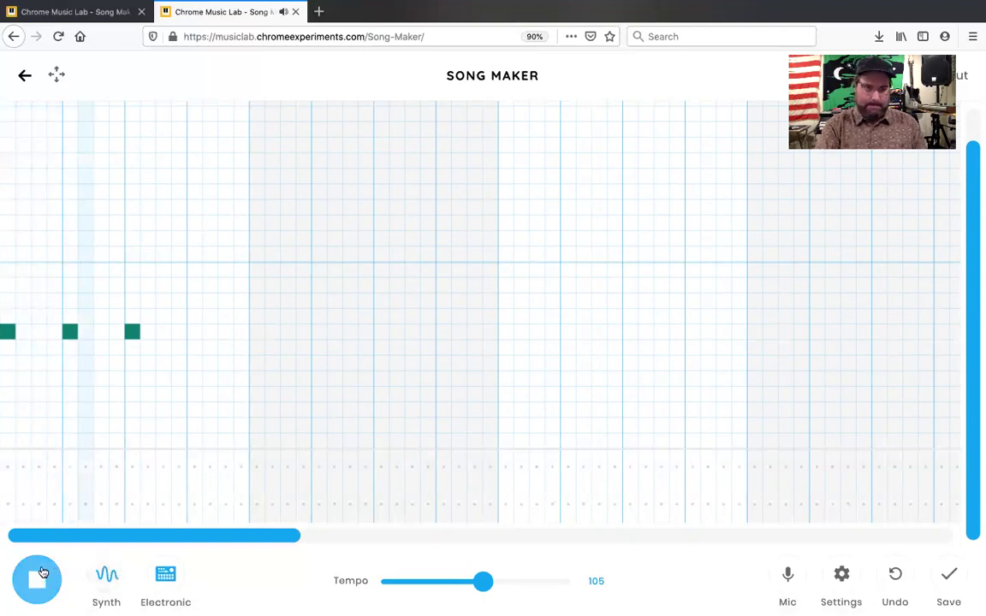
Step: Play the example song to hear its melody, and stop the playback
click(75, 16)
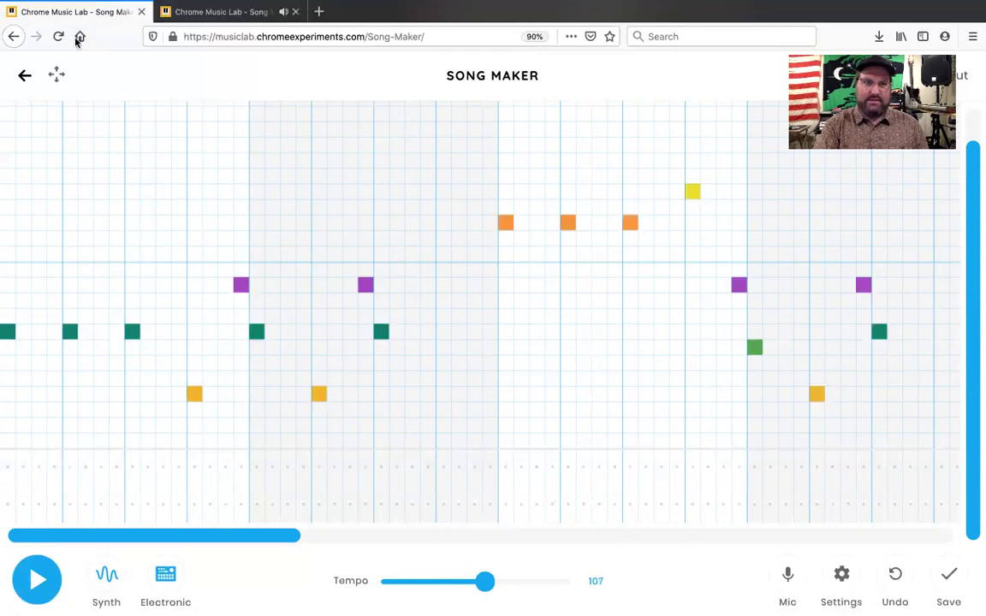
click(27, 580)
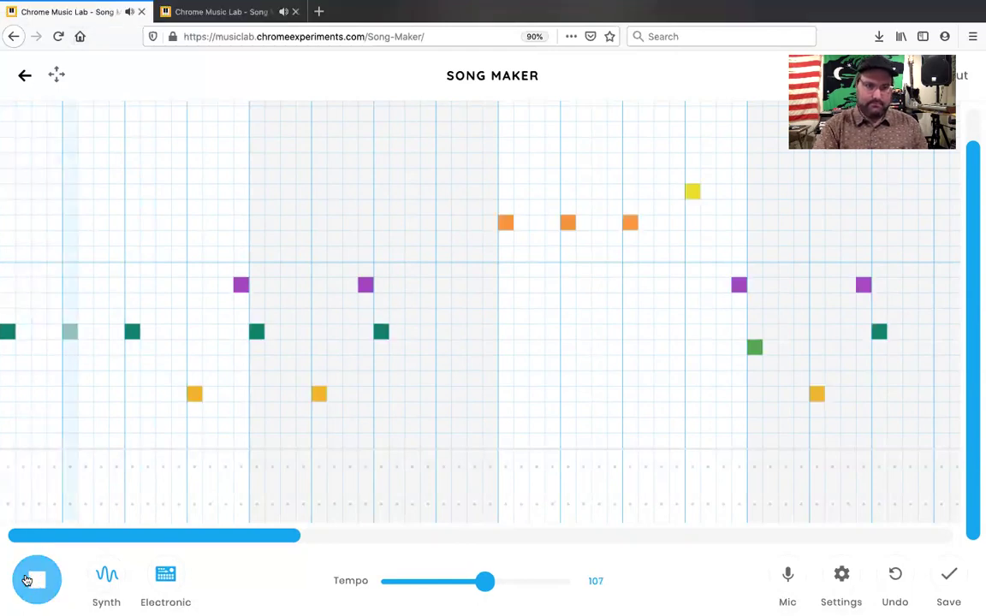
click(27, 580)
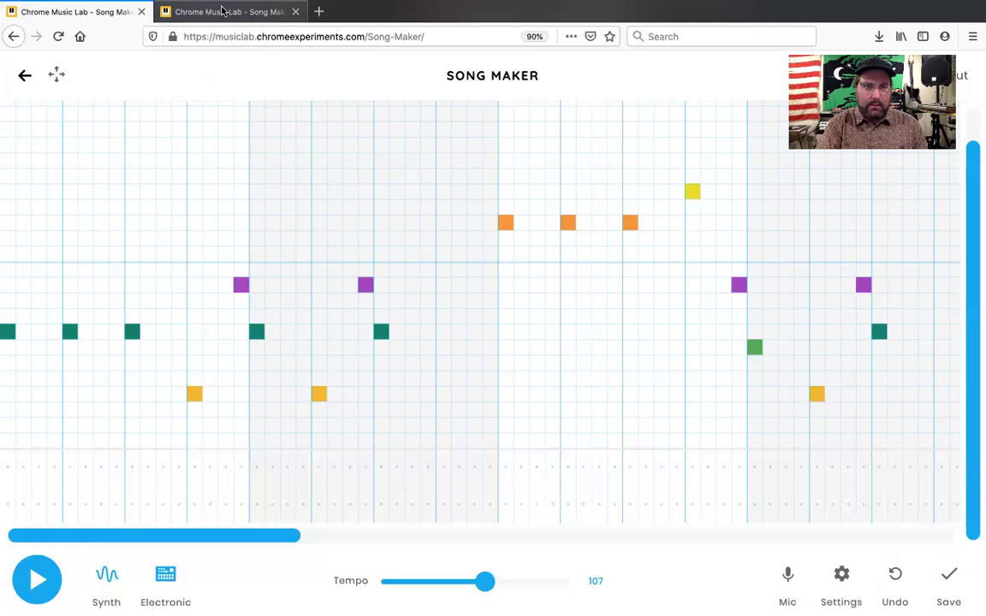
Step: Add the gold note four rows below the teal ones on beat 4 of bar 1 in the new song and play it back
click(191, 11)
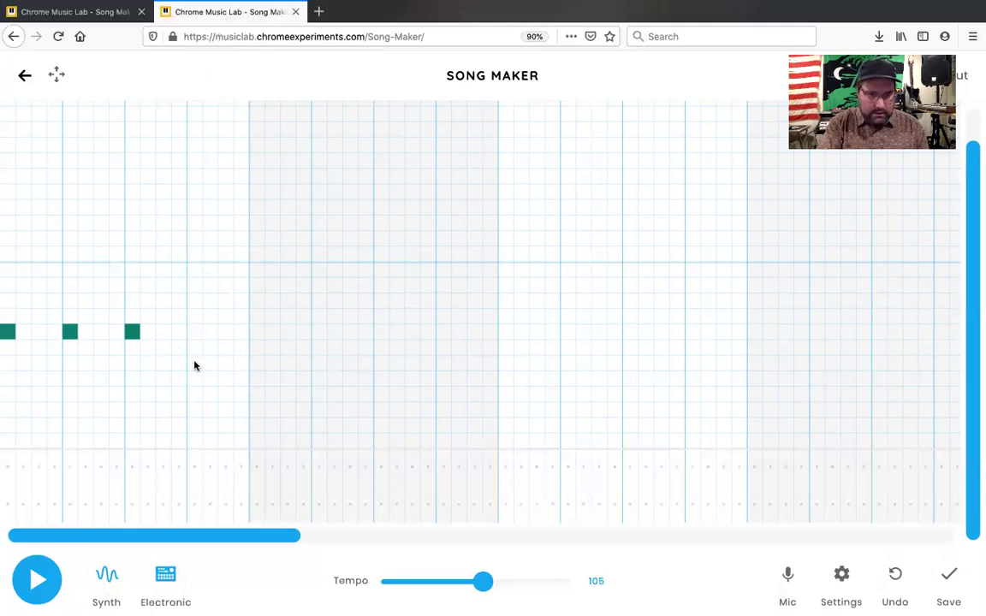
click(194, 393)
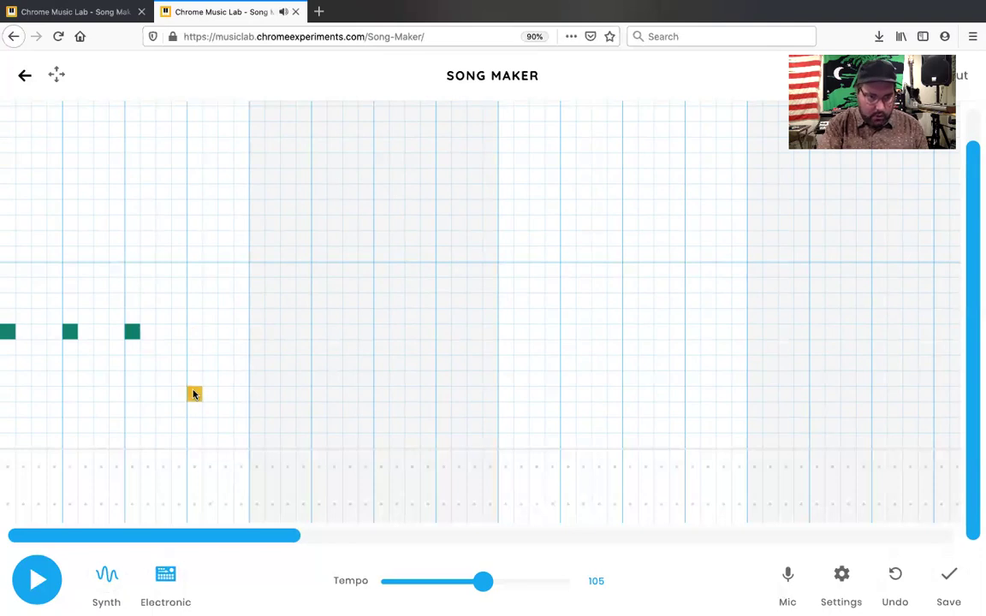
click(45, 588)
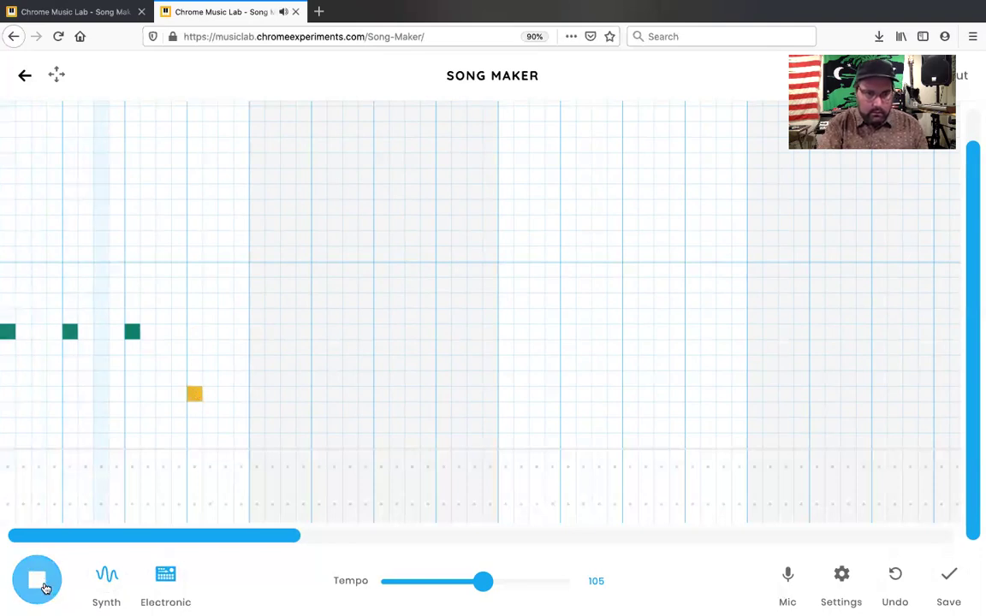
click(45, 588)
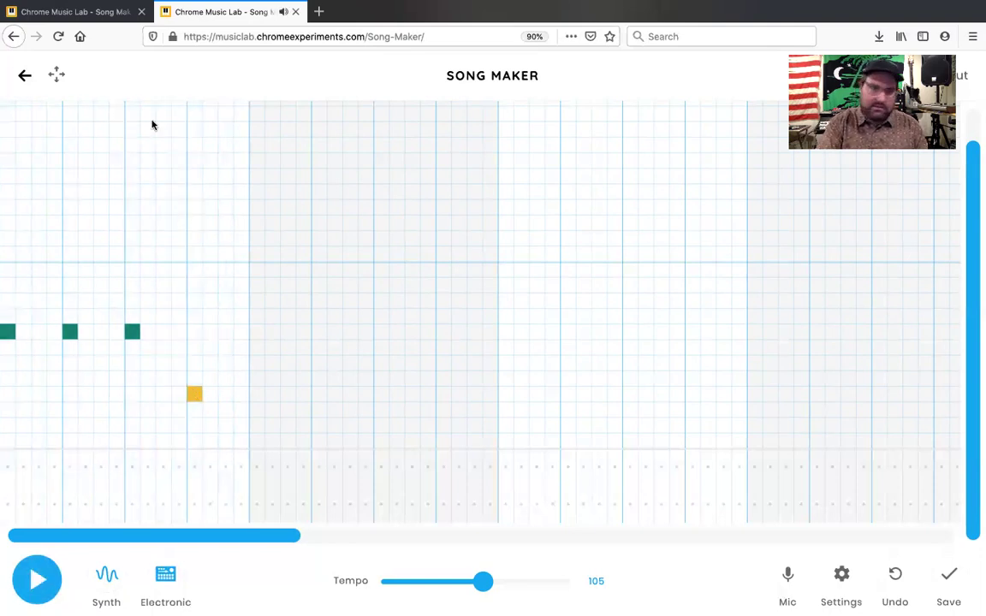
Step: Add the example's purple note on the last subdivision of bar 1 in the new song and play it back
click(95, 19)
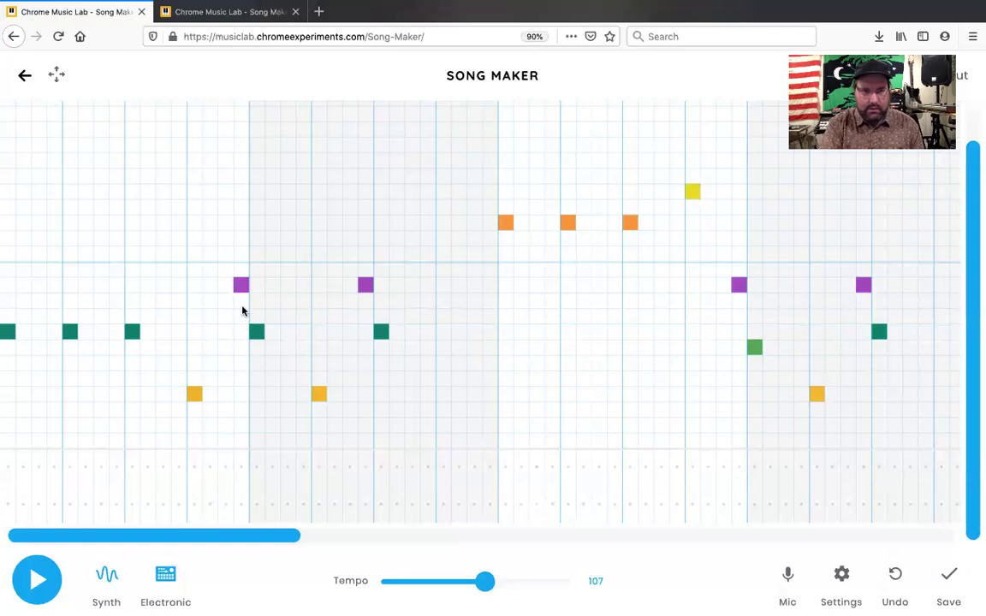
click(226, 12)
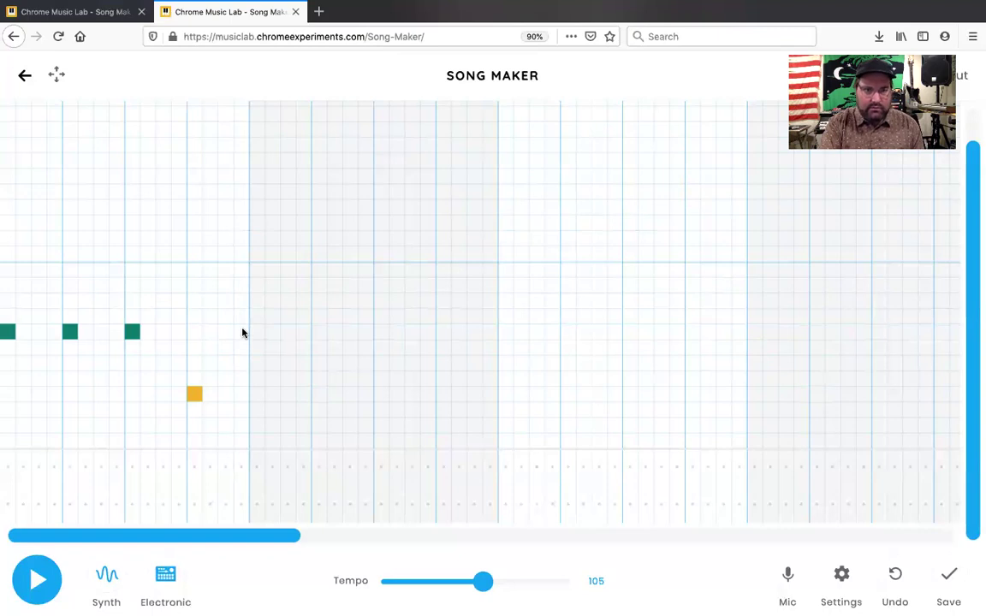
click(240, 285)
click(41, 576)
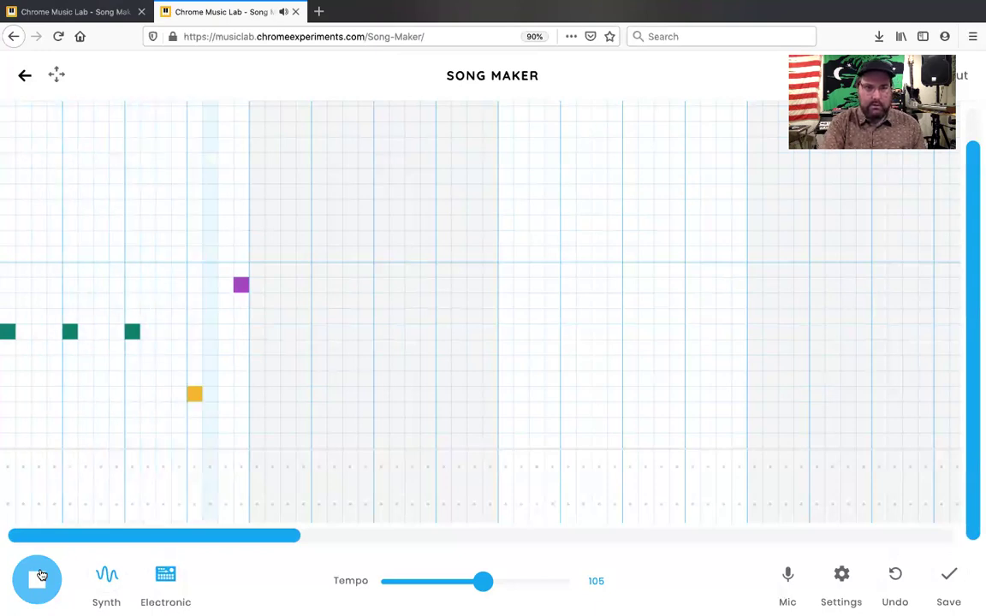
click(40, 576)
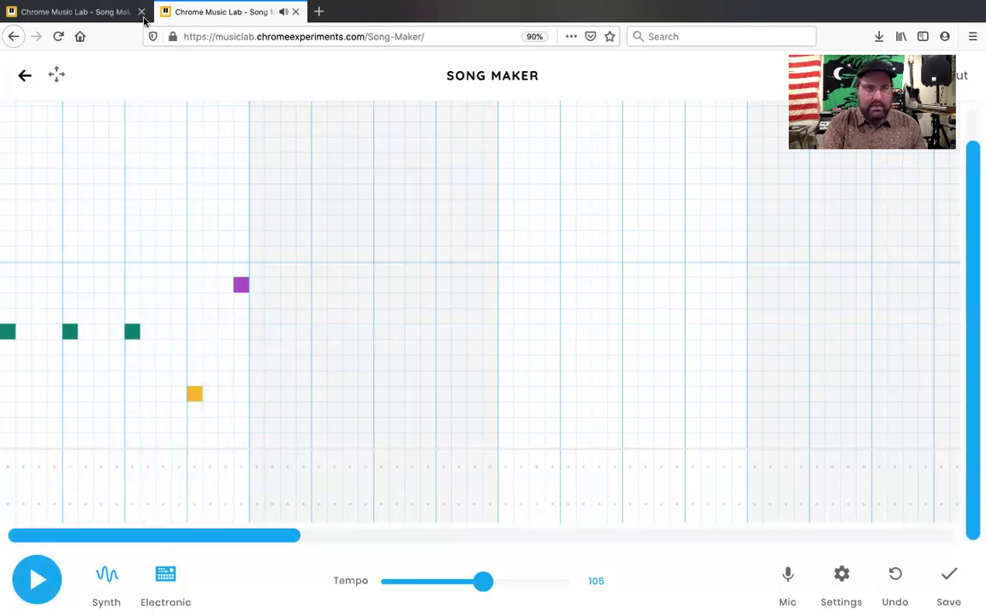
Step: Check the example and add a teal note on beat 1 of bar 2 in the new song
click(78, 12)
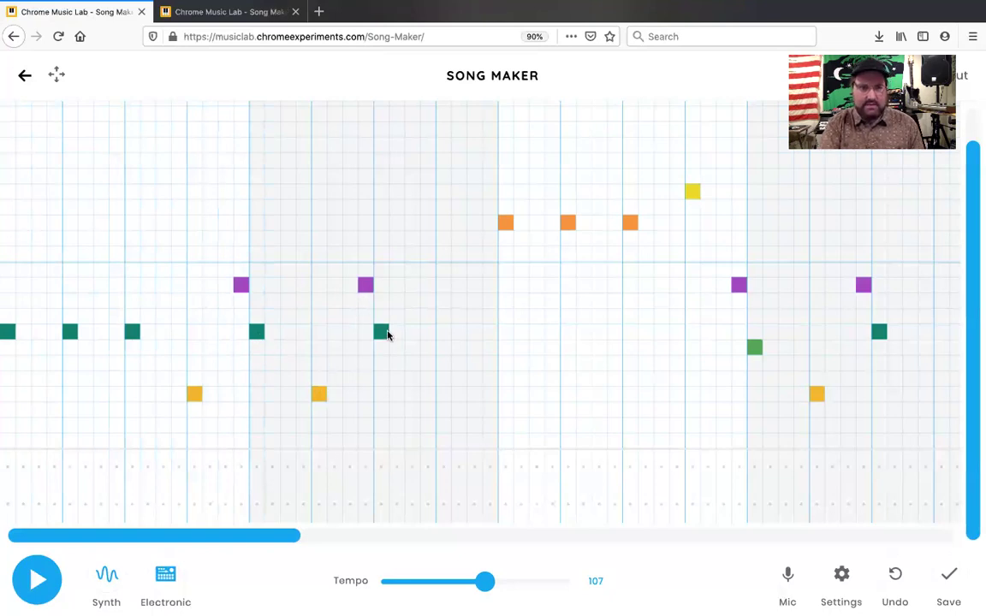
click(247, 11)
click(258, 332)
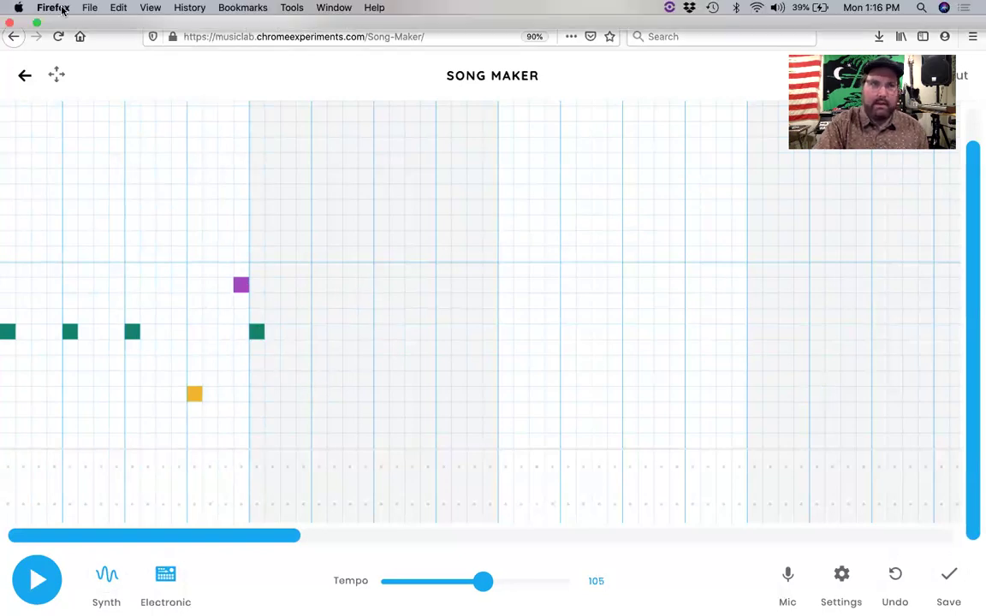
Step: Complete bar 2 from the example with a gold note on beat 2, a purple note on that beat's last subdivision and a teal note on beat 3; play it
click(96, 12)
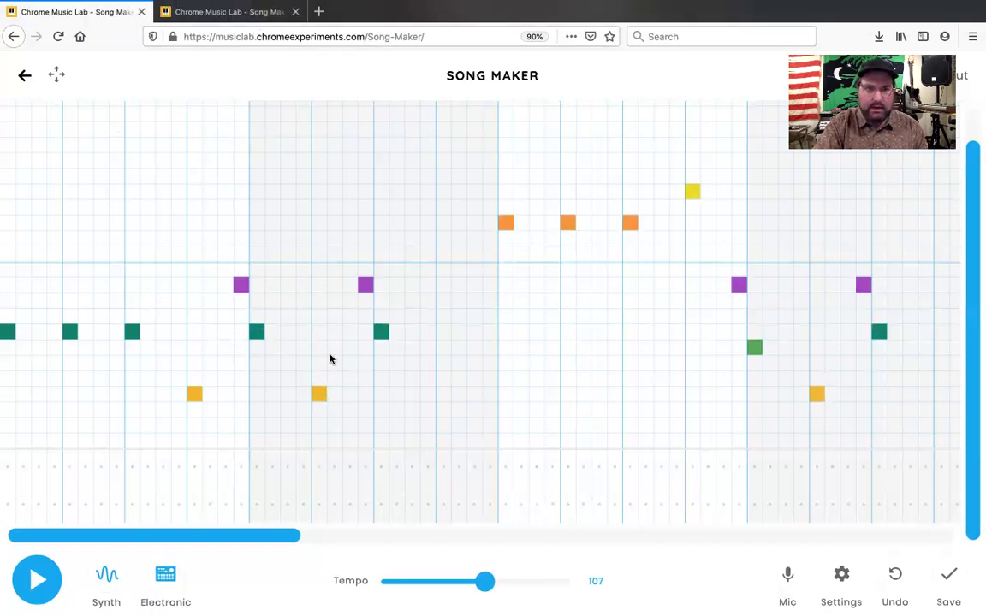
click(242, 15)
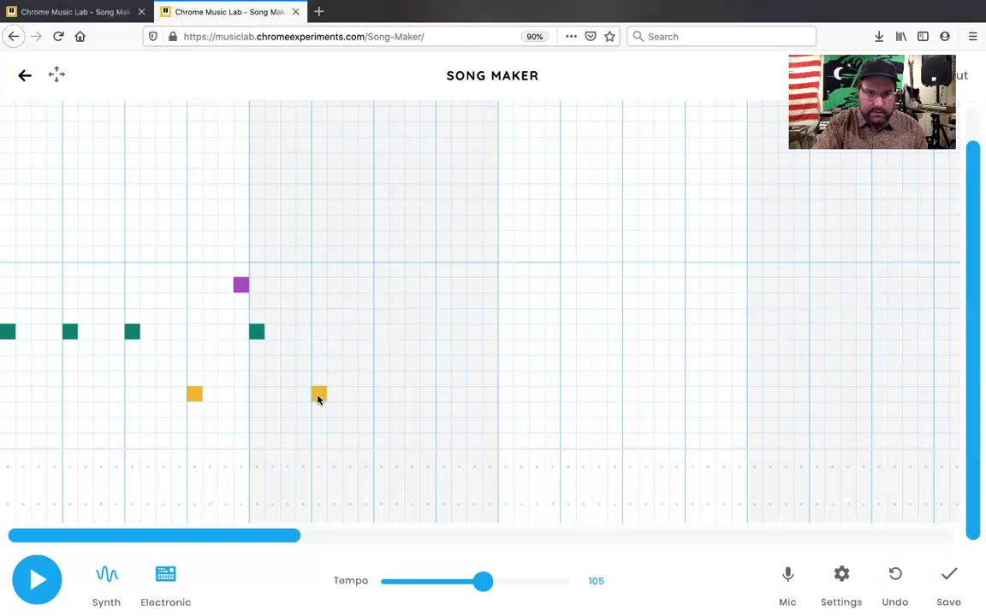
click(365, 286)
click(379, 334)
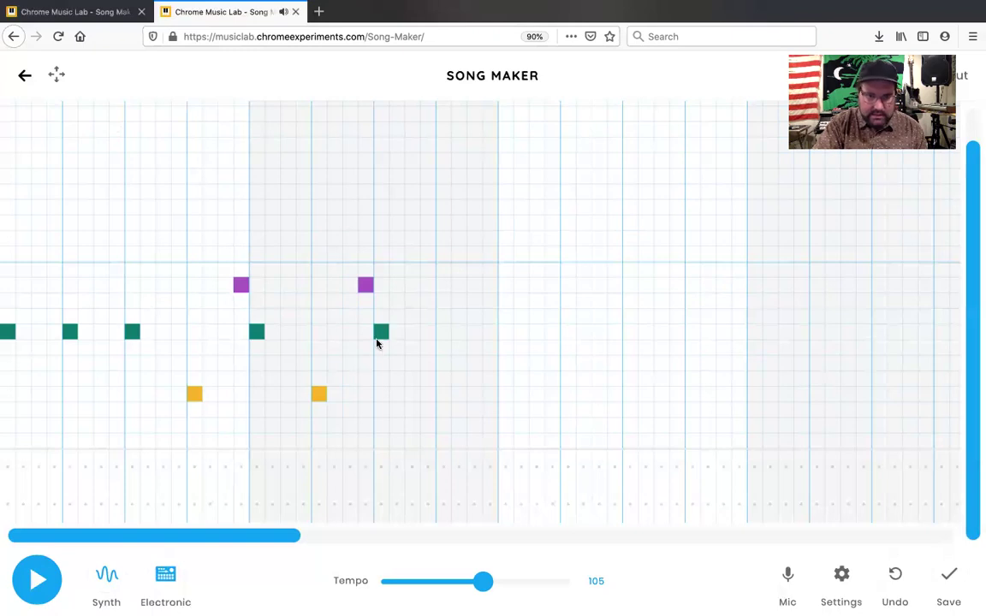
click(37, 577)
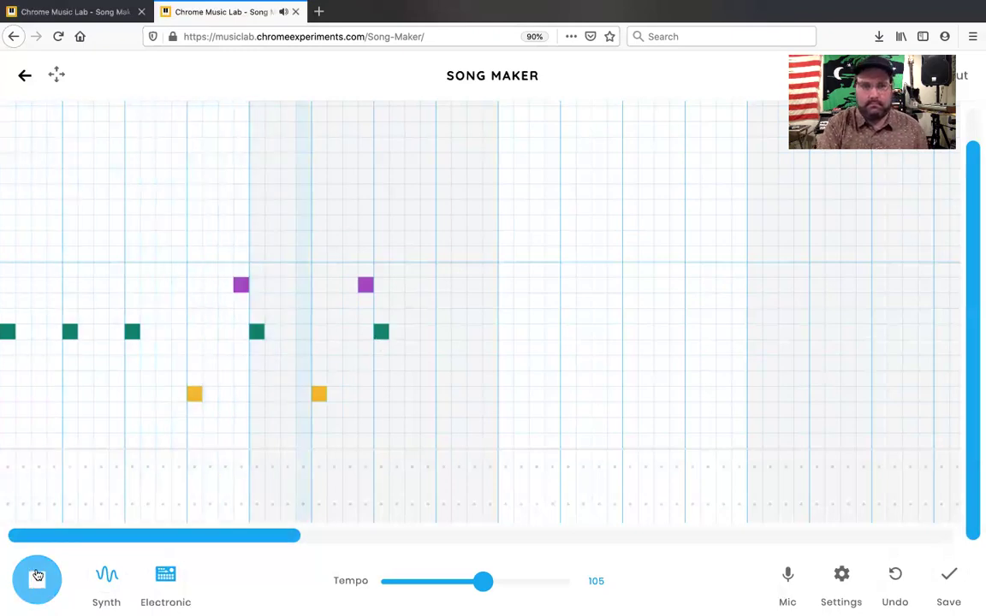
click(37, 578)
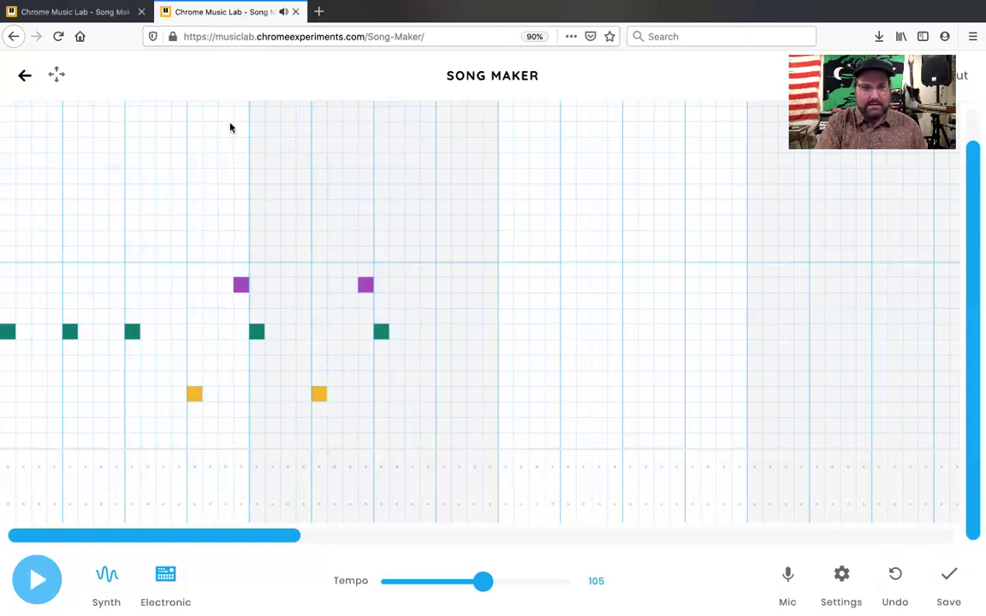
Step: Review the example's following bars and place three orange notes on beats 1, 2 and 3 of bar 3 in the new song
click(101, 19)
scroll(523, 307, right, 5)
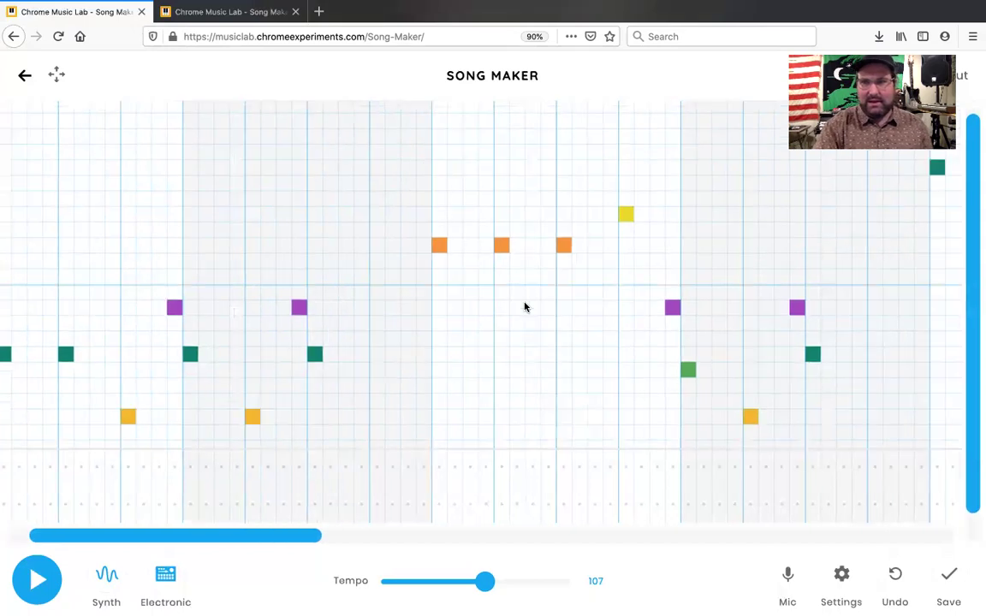
scroll(525, 307, down, 2)
scroll(524, 307, right, 5)
scroll(525, 306, left, 5)
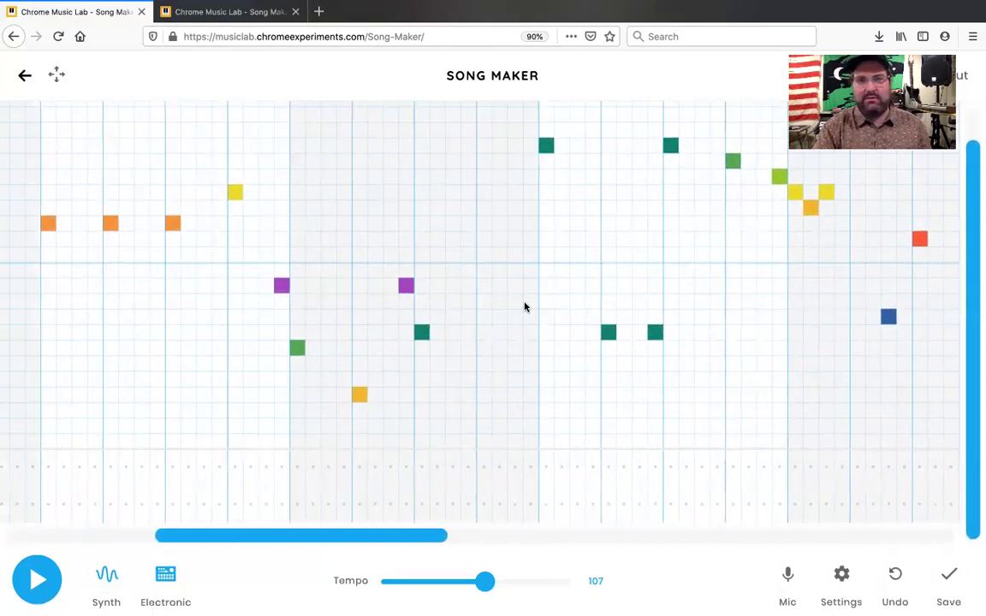
scroll(525, 306, left, 5)
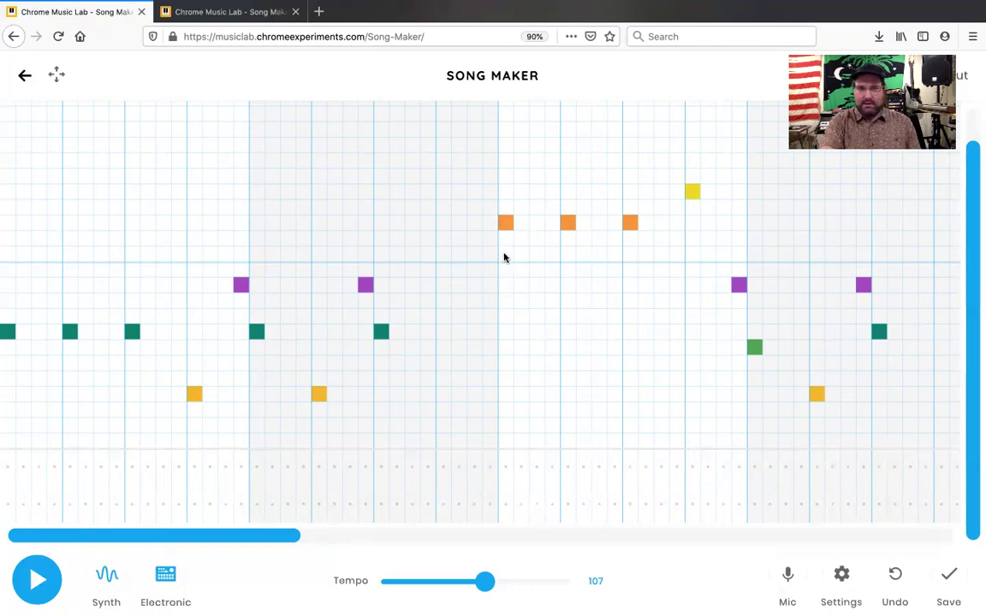
click(238, 10)
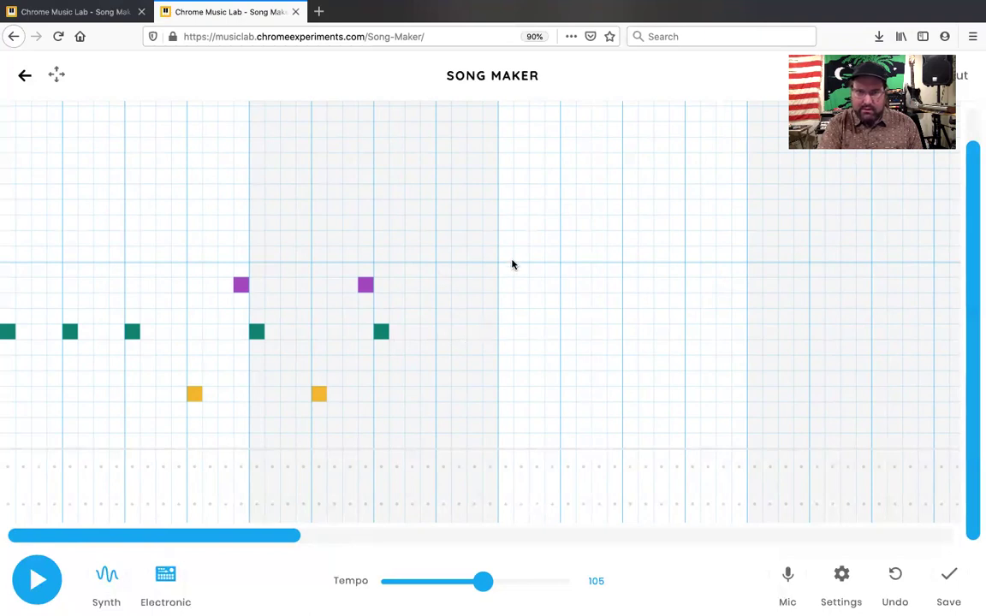
click(505, 223)
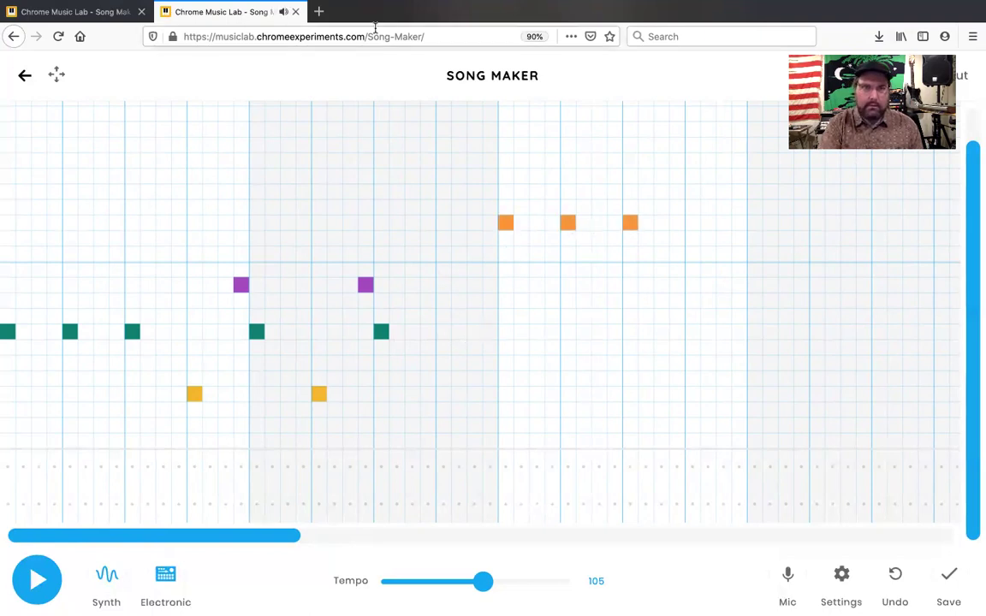
Step: Check the example's bar 3 and add a gold note on beat 4 of bar 3 in the new song
click(101, 11)
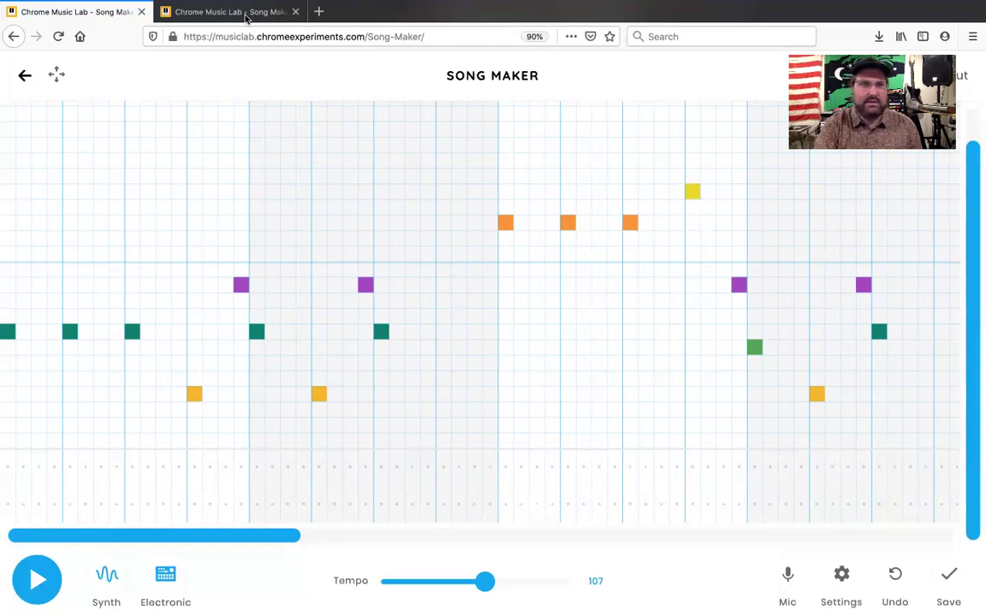
click(196, 14)
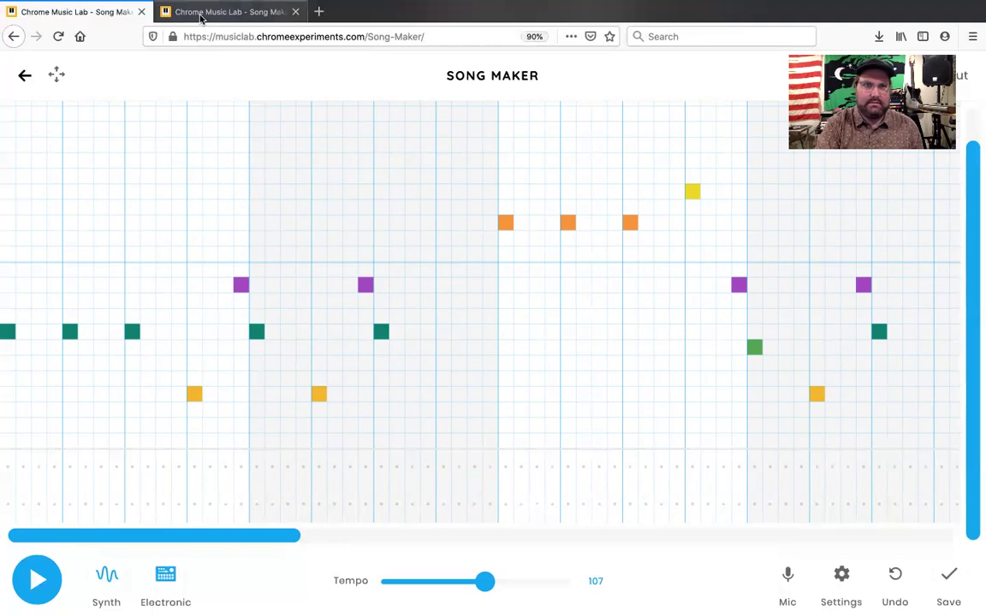
click(693, 208)
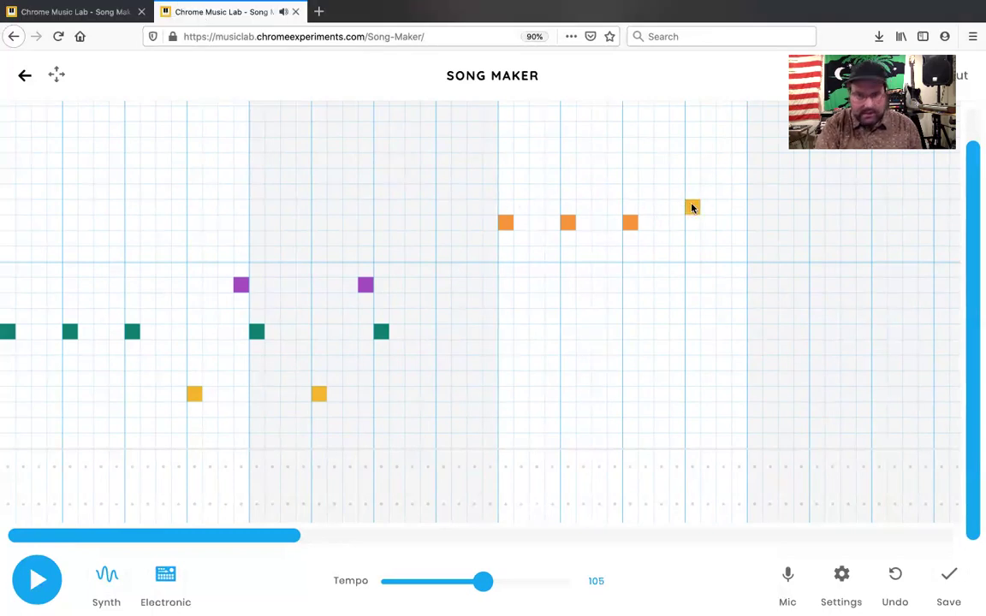
Step: Compare with the example and put a purple note on the last subdivision of bar 3, replacing the misplaced pink one
click(101, 15)
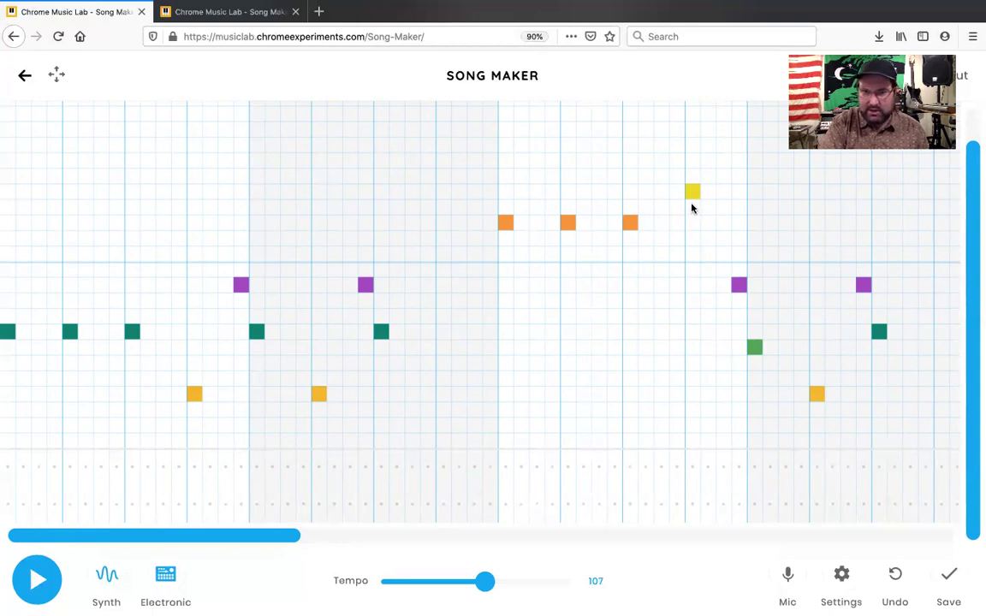
click(216, 12)
click(732, 272)
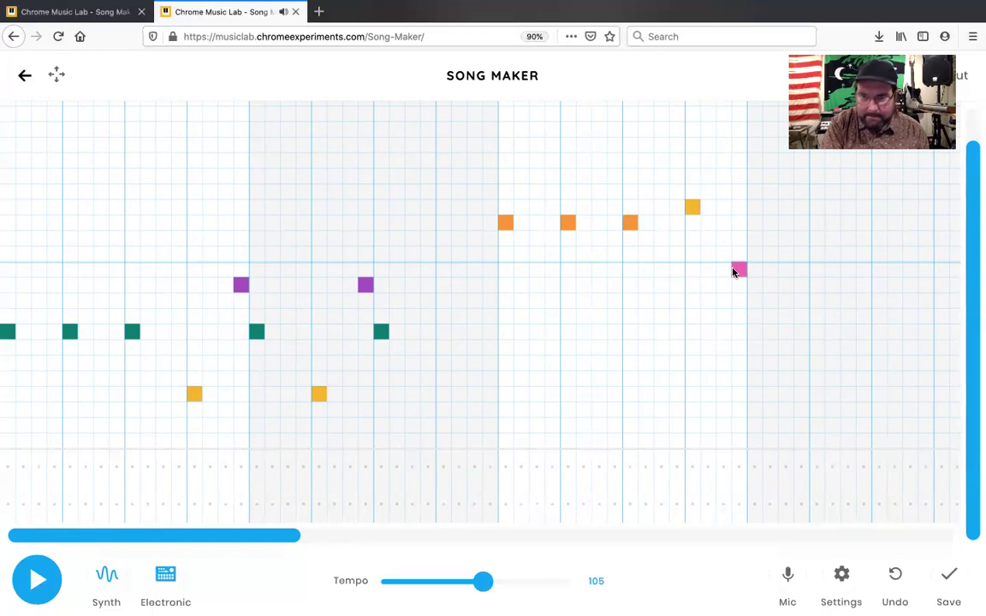
click(104, 17)
click(276, 16)
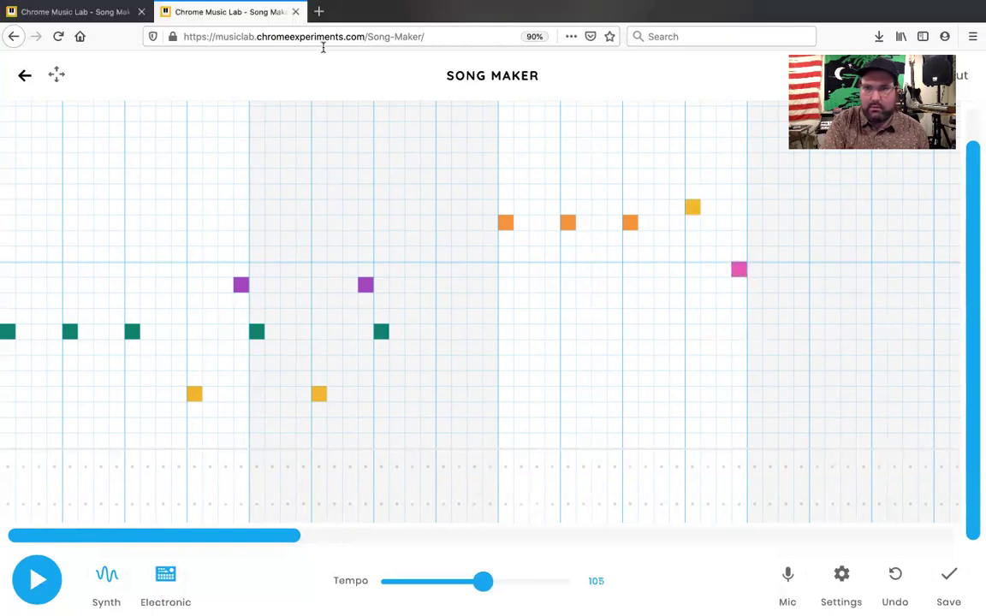
click(734, 272)
click(738, 285)
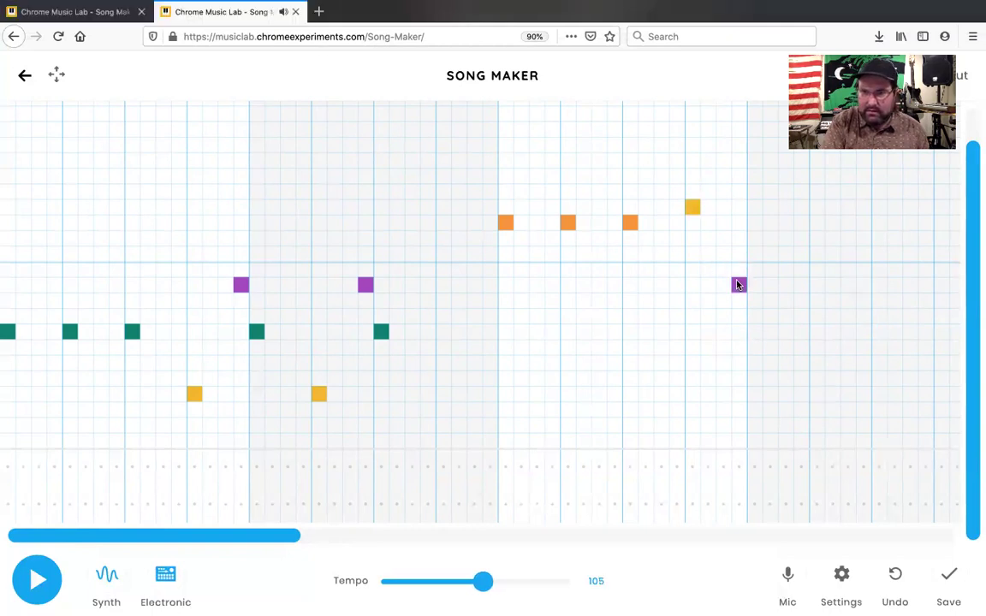
Step: Check the example and add a green note on beat 1 and a gold note on beat 2 of bar 4 in the new song
click(106, 18)
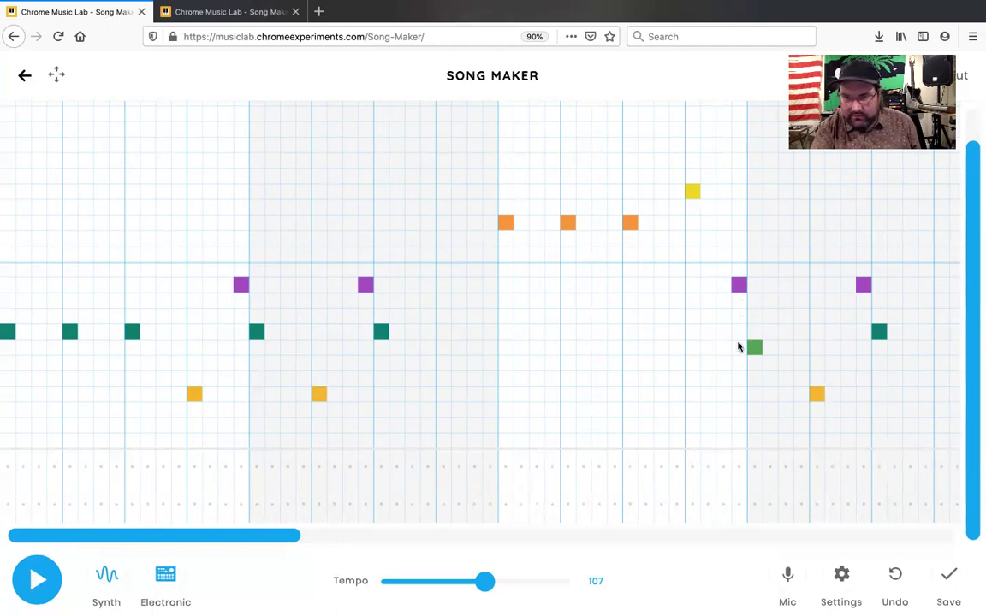
click(237, 15)
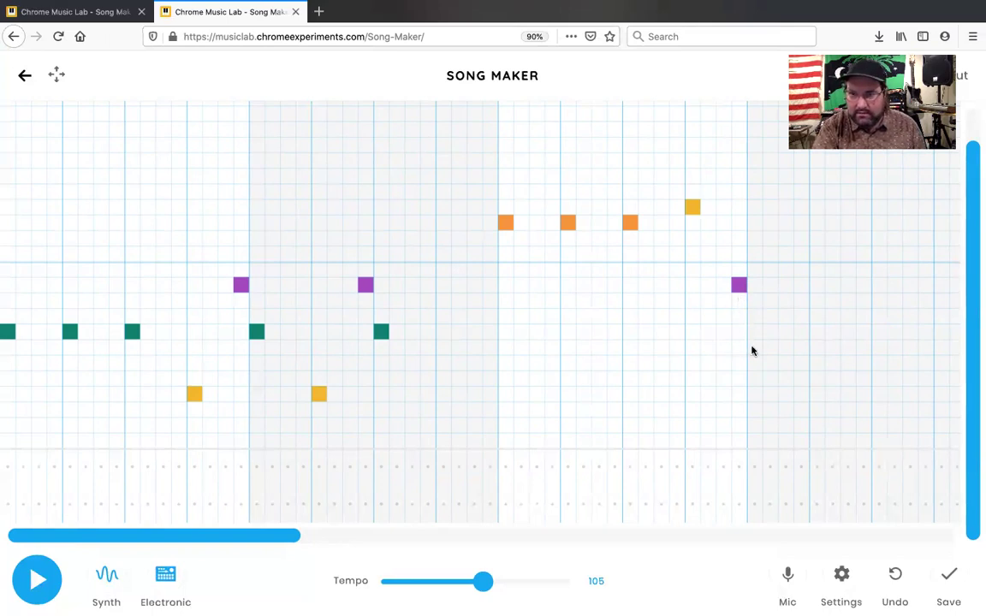
click(96, 17)
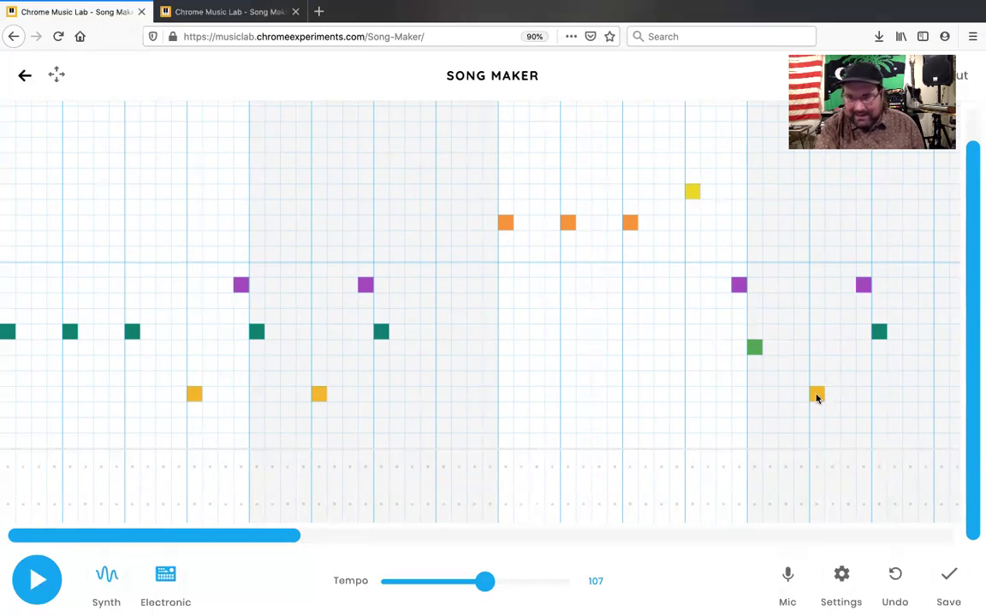
click(221, 12)
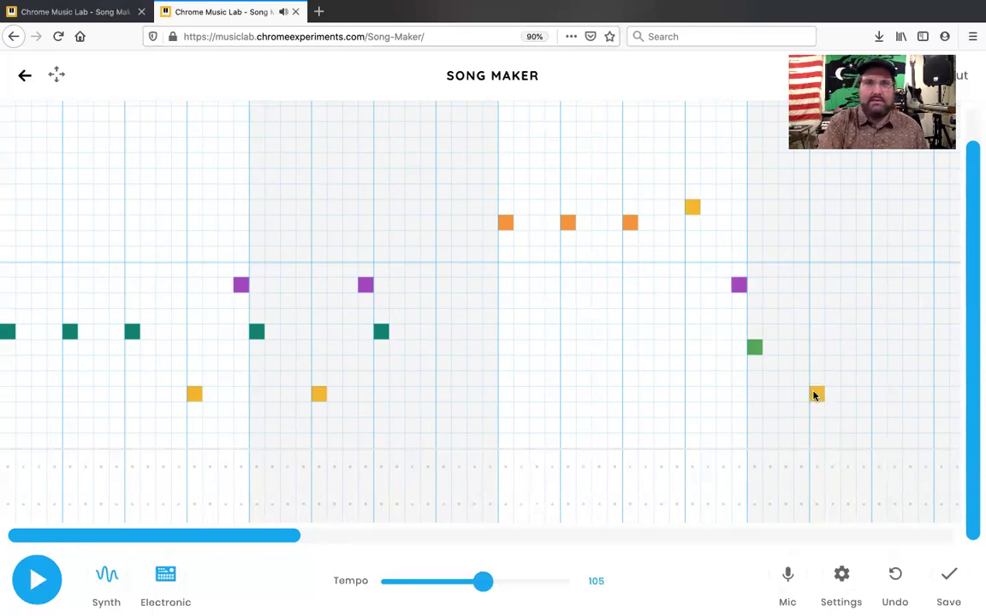
Step: Complete bar 4 from the example with a purple note on beat 2's last subdivision and a teal note on beat 3; play the melody
click(75, 12)
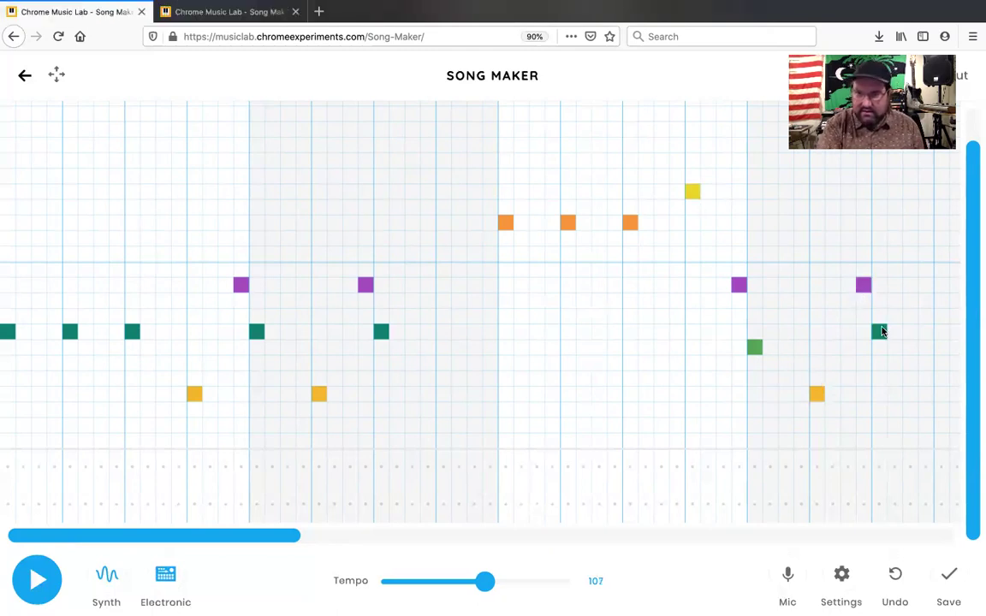
scroll(882, 332, right, 5)
scroll(882, 332, up, 1)
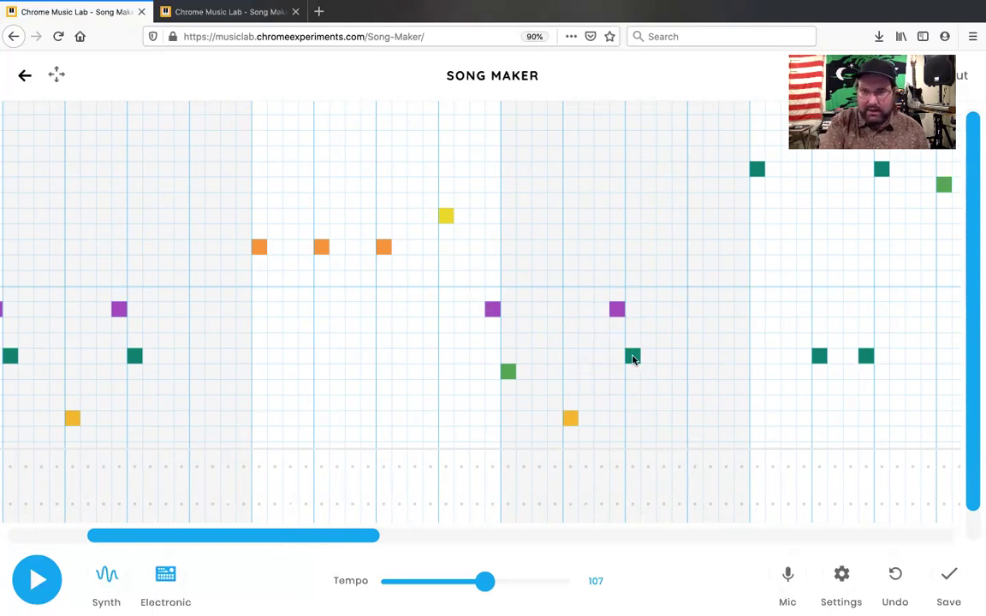
click(225, 15)
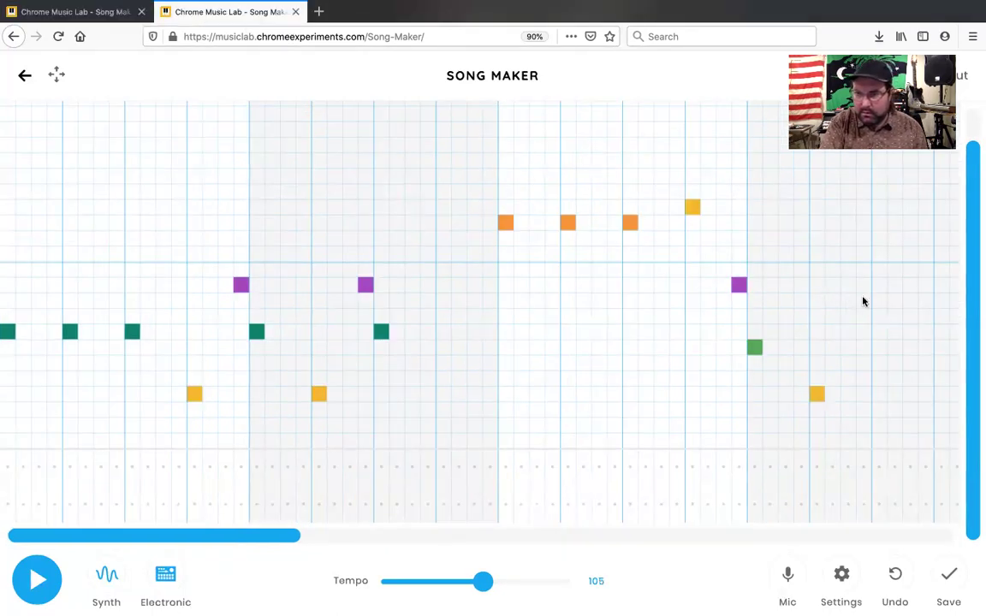
click(880, 332)
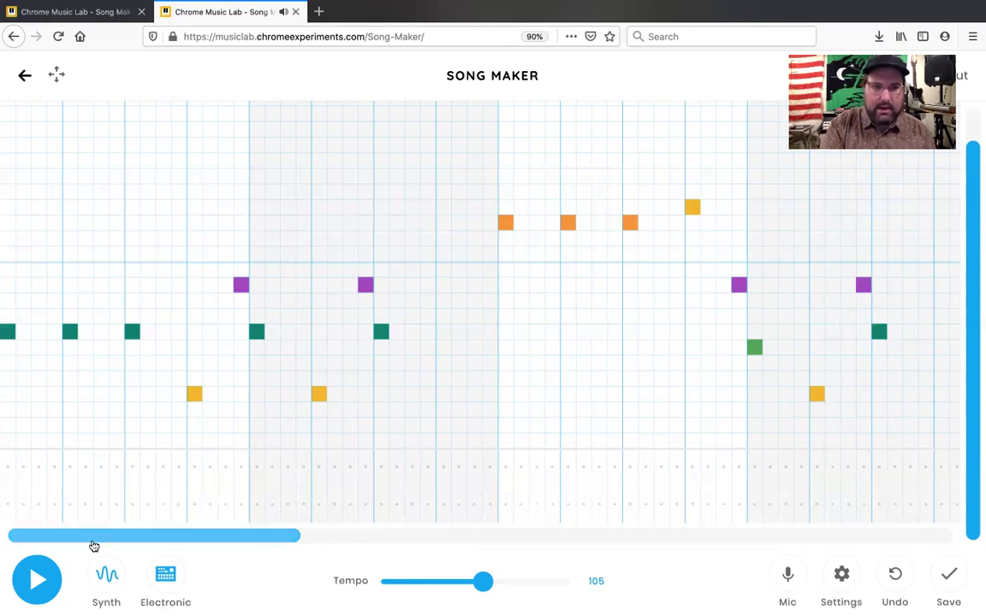
click(37, 577)
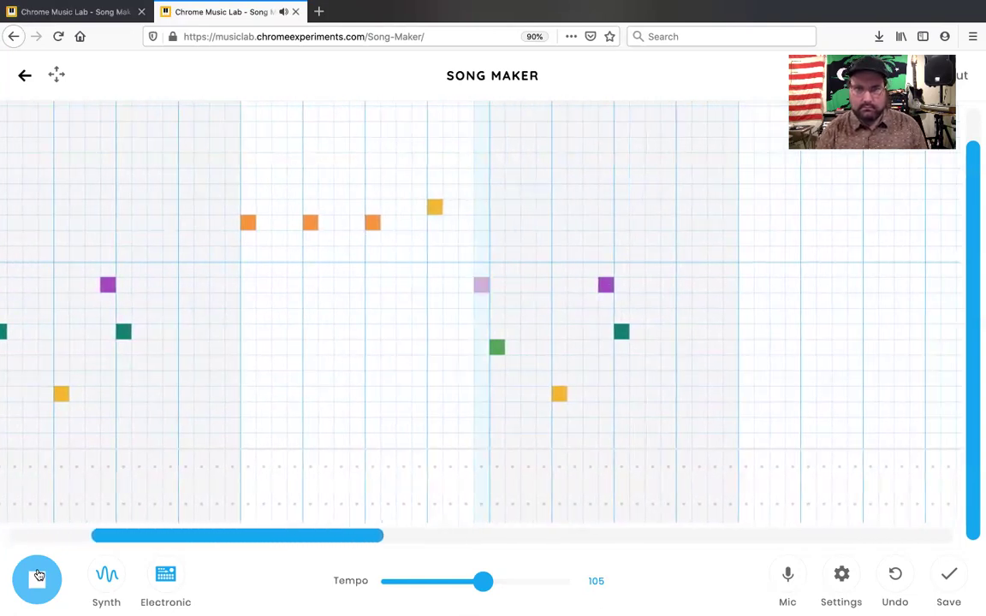
click(37, 577)
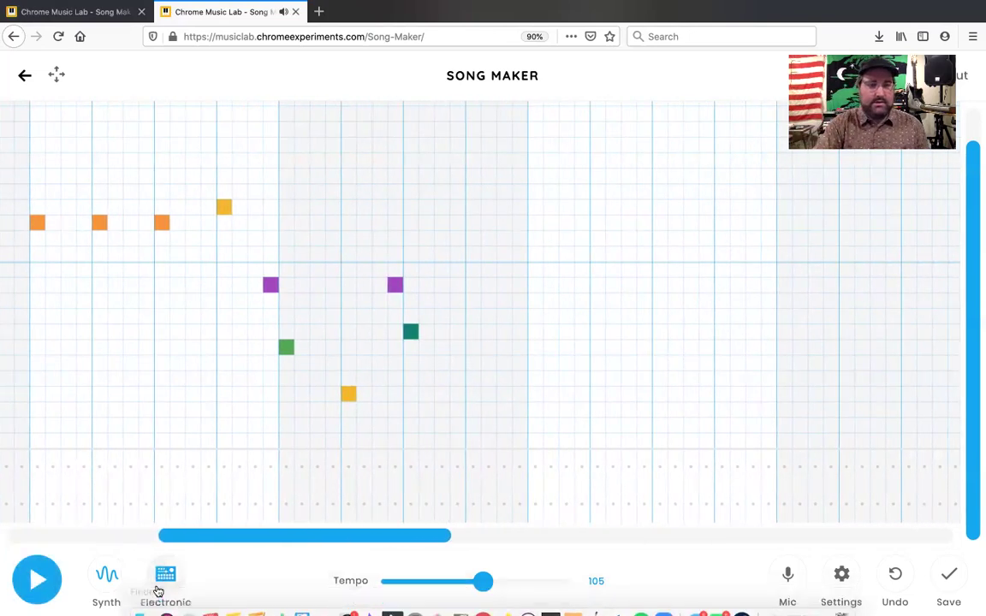
Step: Add a circle drum hit in the lower percussion row on every beat from bar 1 through beat 3 of bar 4 and play it
scroll(165, 415, left, 8)
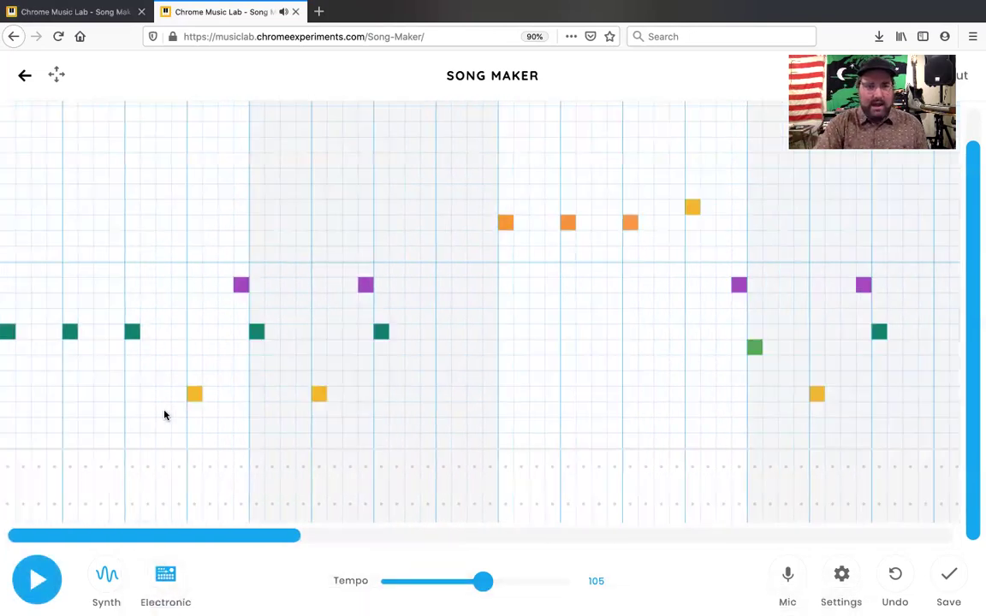
click(7, 506)
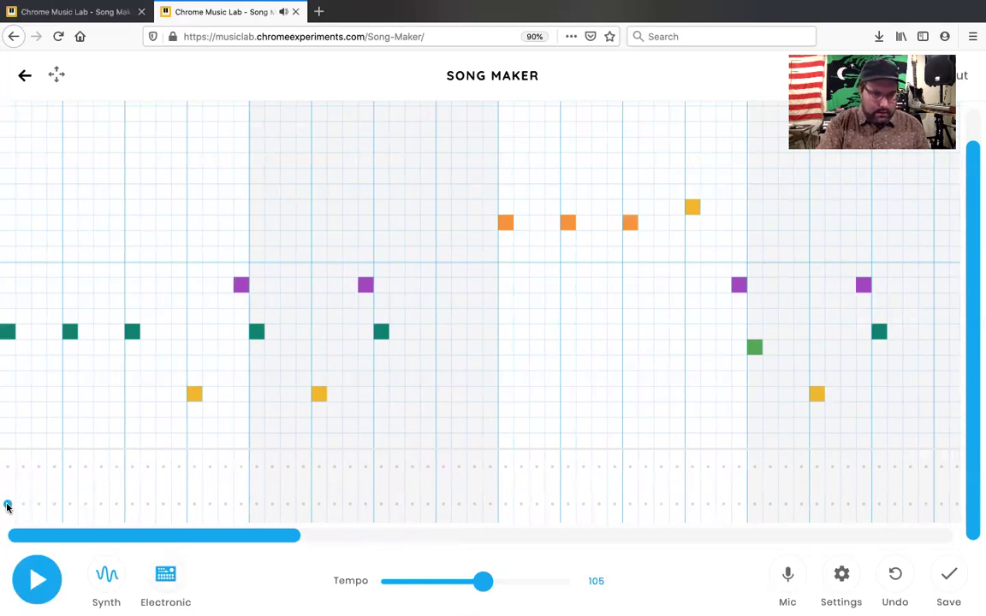
click(71, 504)
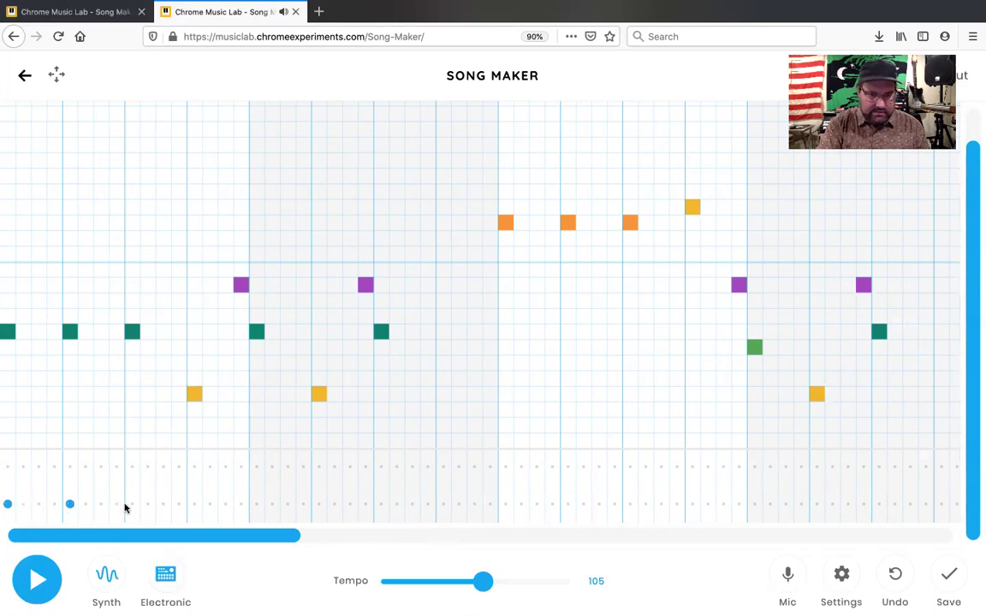
click(195, 504)
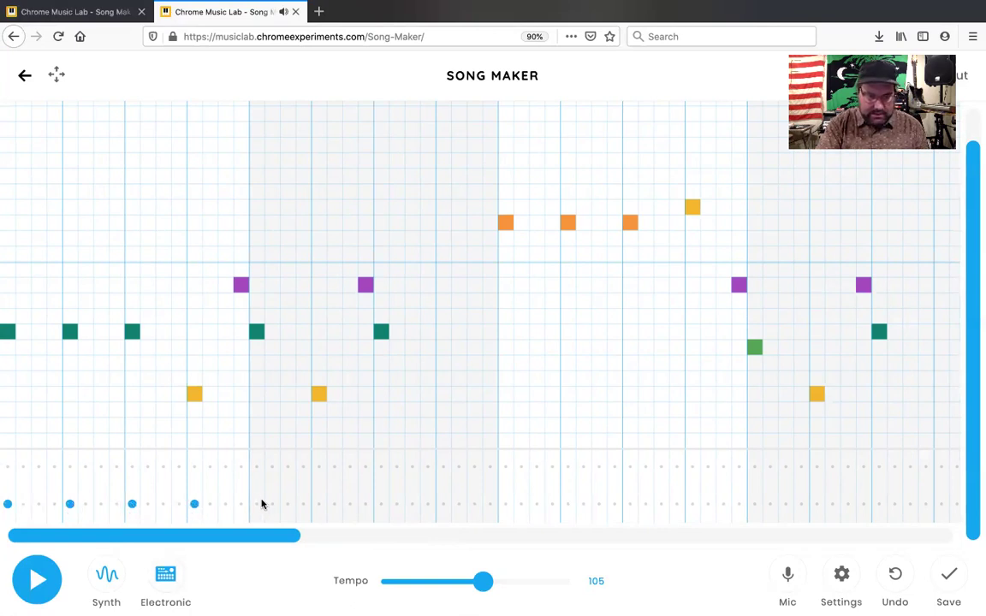
click(319, 505)
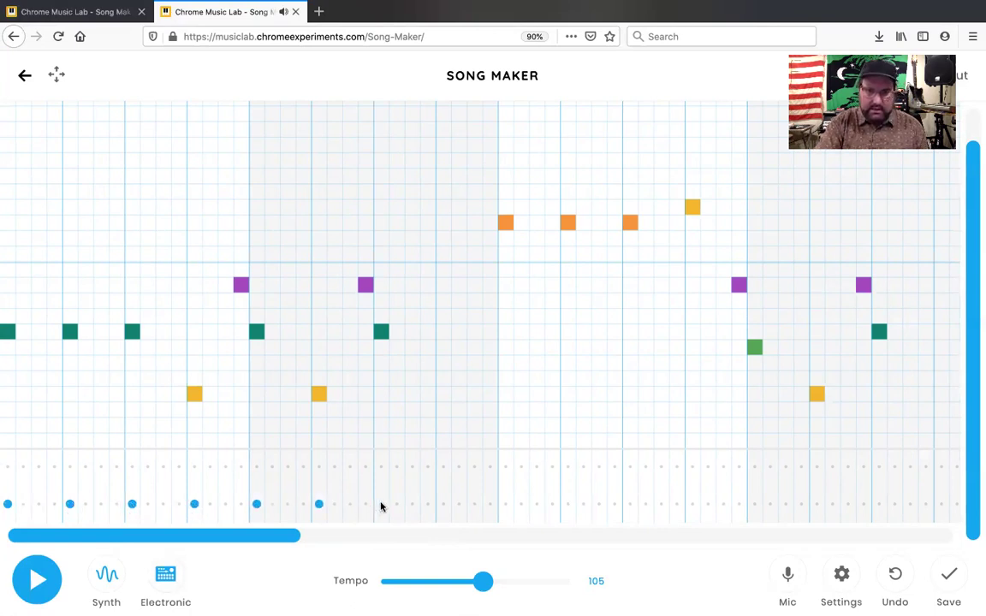
click(443, 505)
click(505, 504)
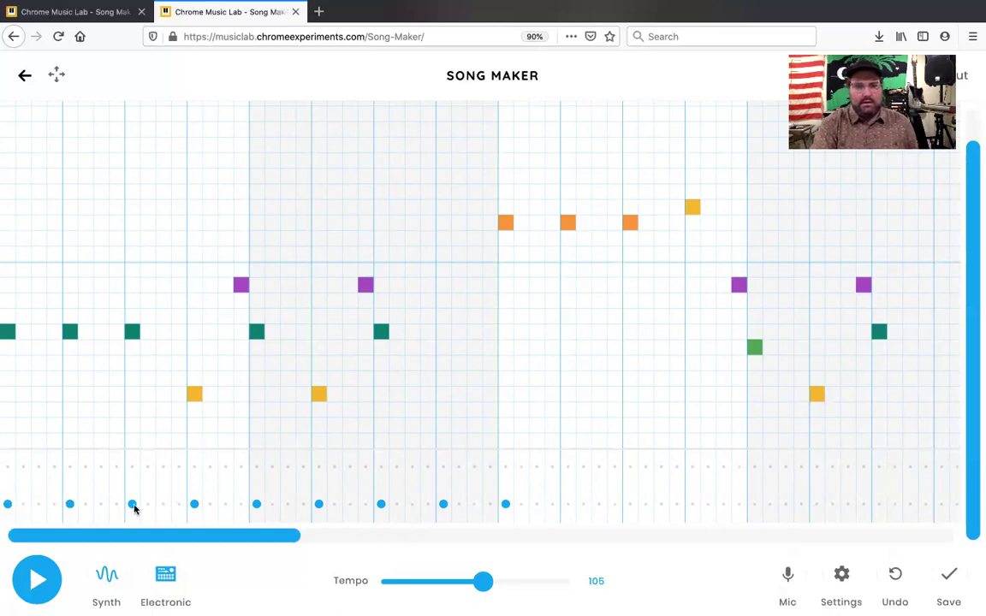
click(567, 504)
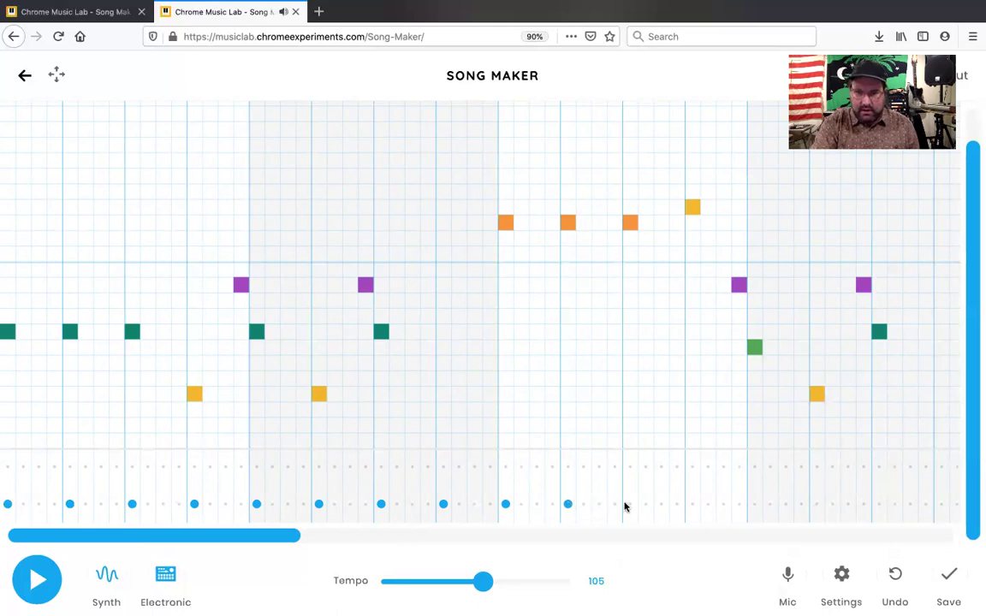
click(629, 504)
click(754, 504)
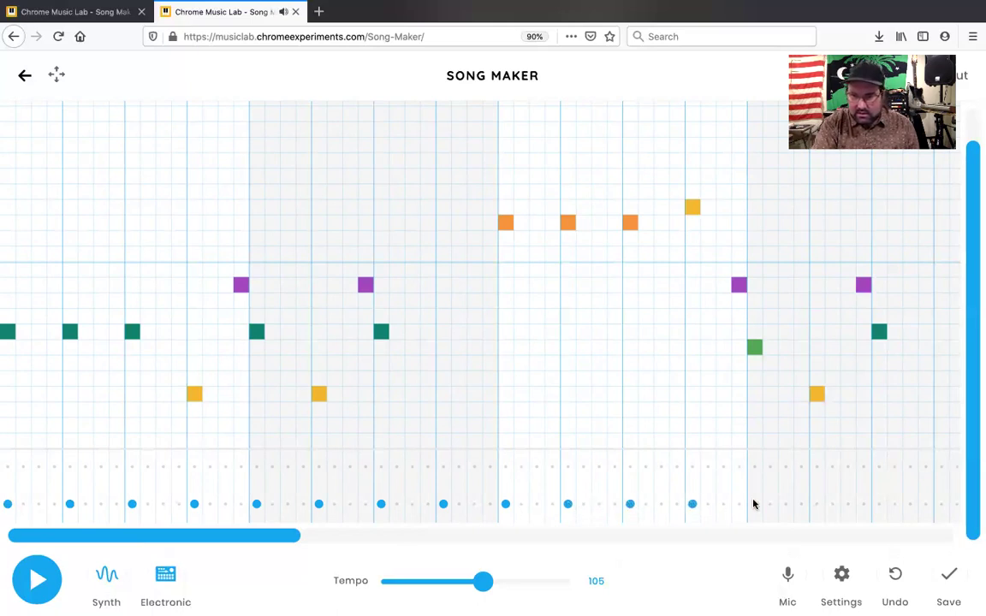
click(816, 504)
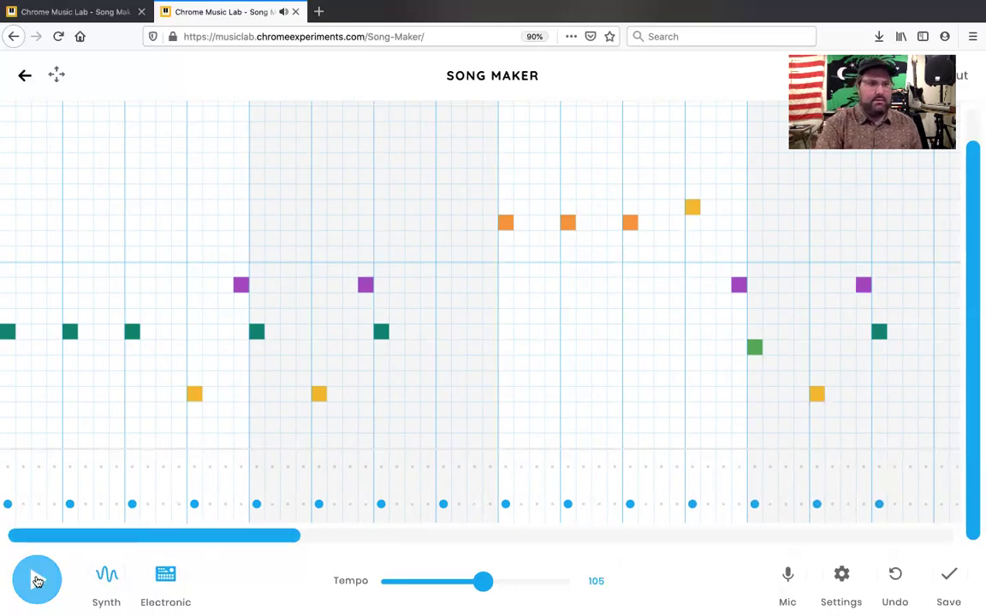
click(37, 581)
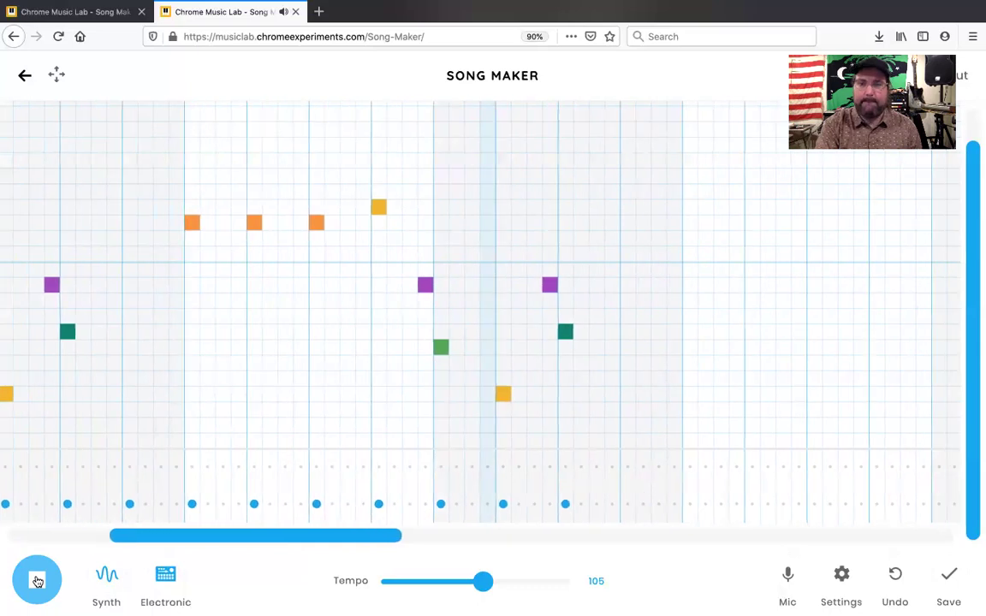
click(37, 582)
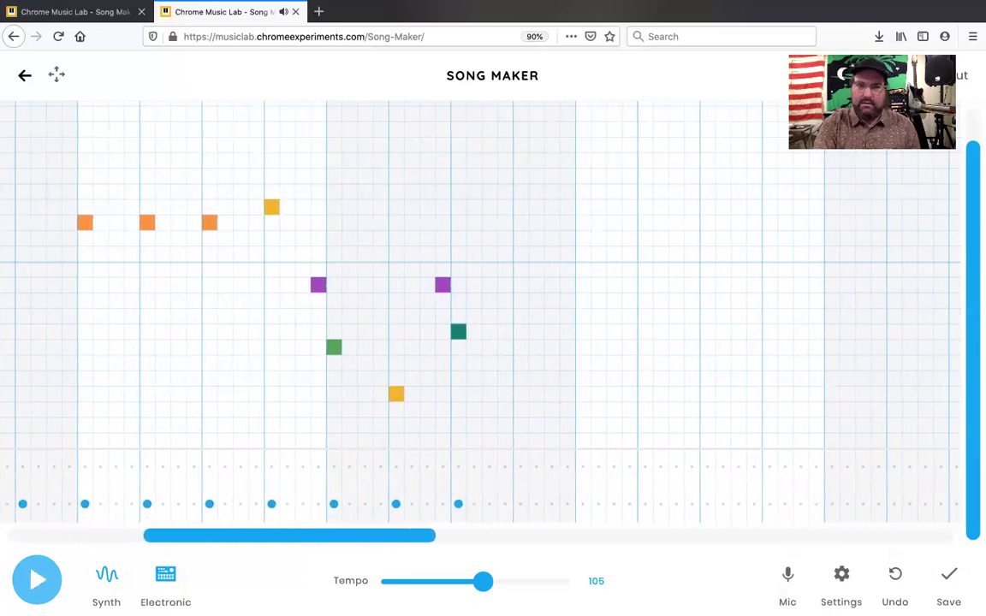
Step: Add a triangle drum hit in the upper percussion row halfway through every beat from bar 1 through beat 3 of bar 4 and play it
scroll(151, 396, left, 10)
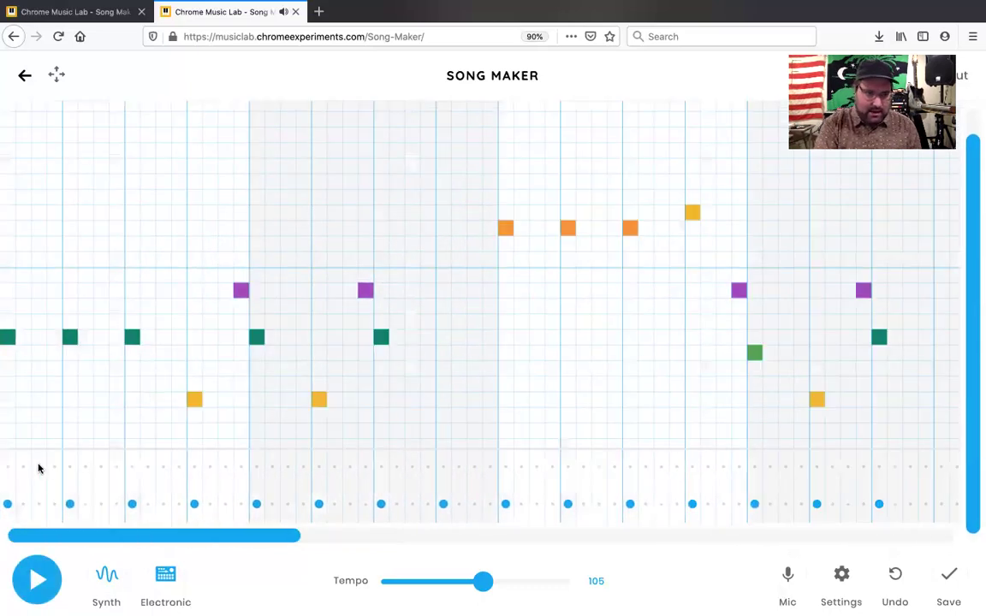
click(100, 468)
click(225, 467)
click(289, 467)
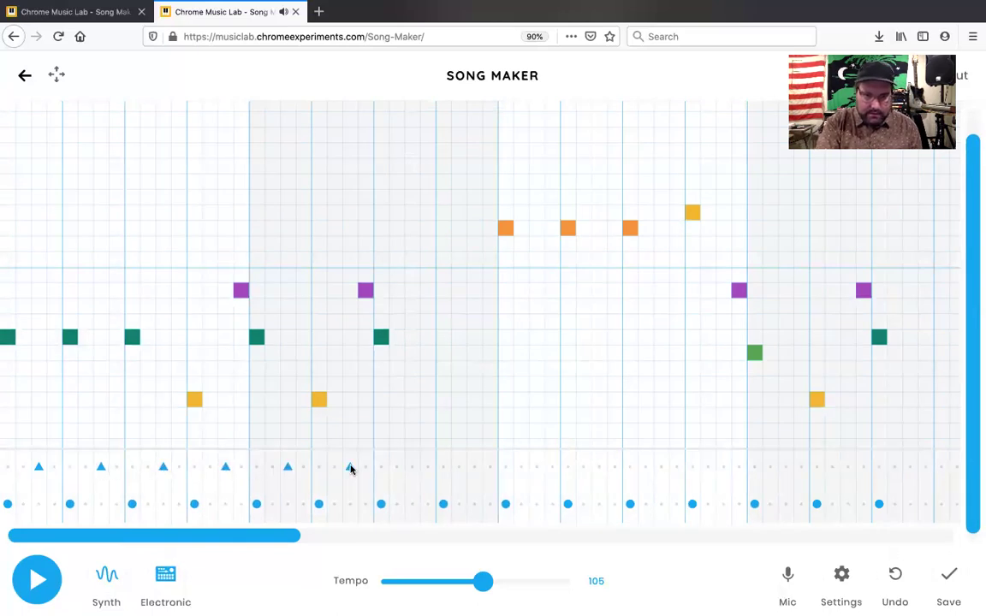
click(412, 467)
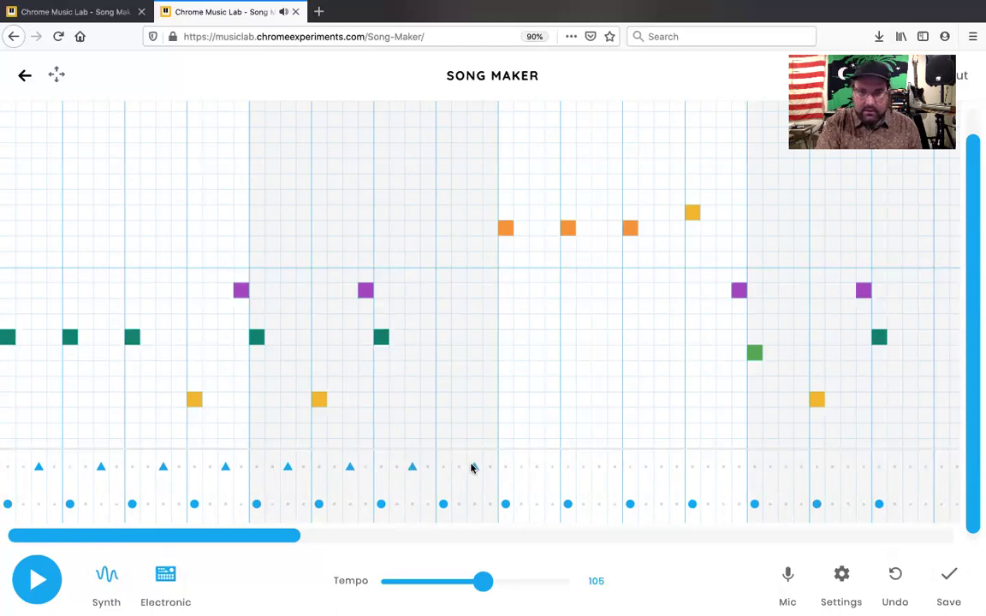
click(537, 467)
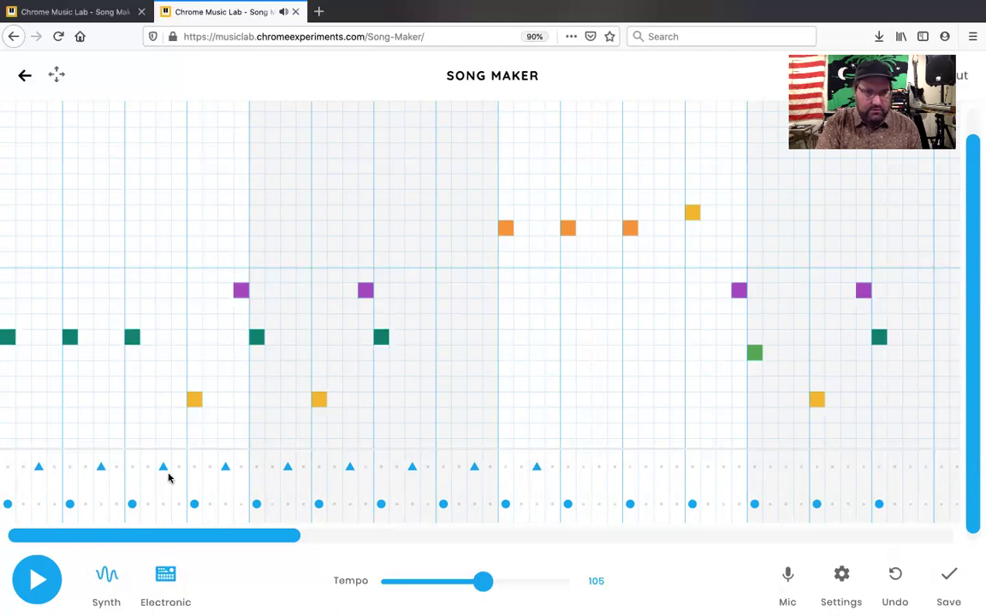
click(601, 467)
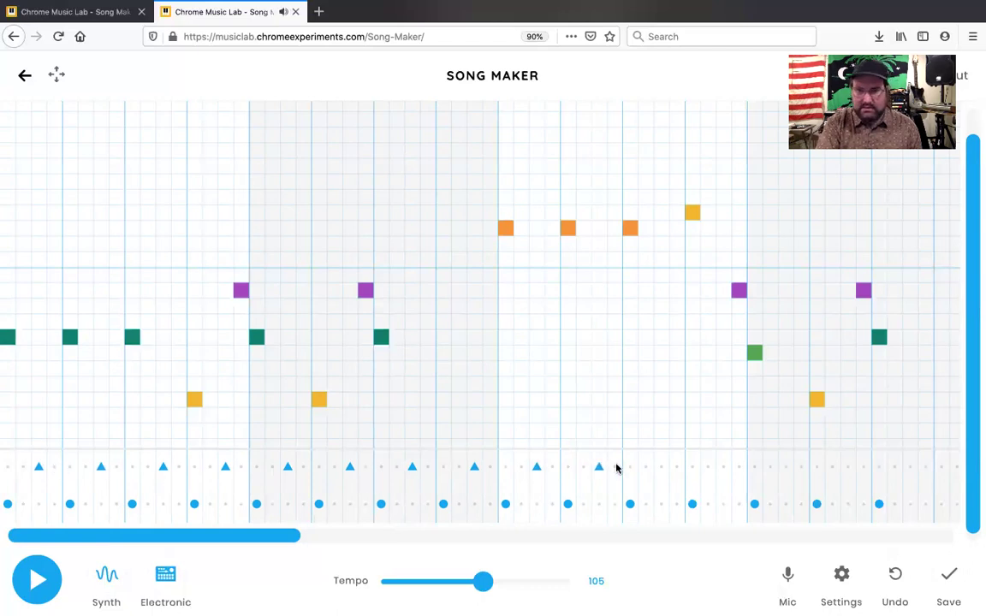
click(724, 467)
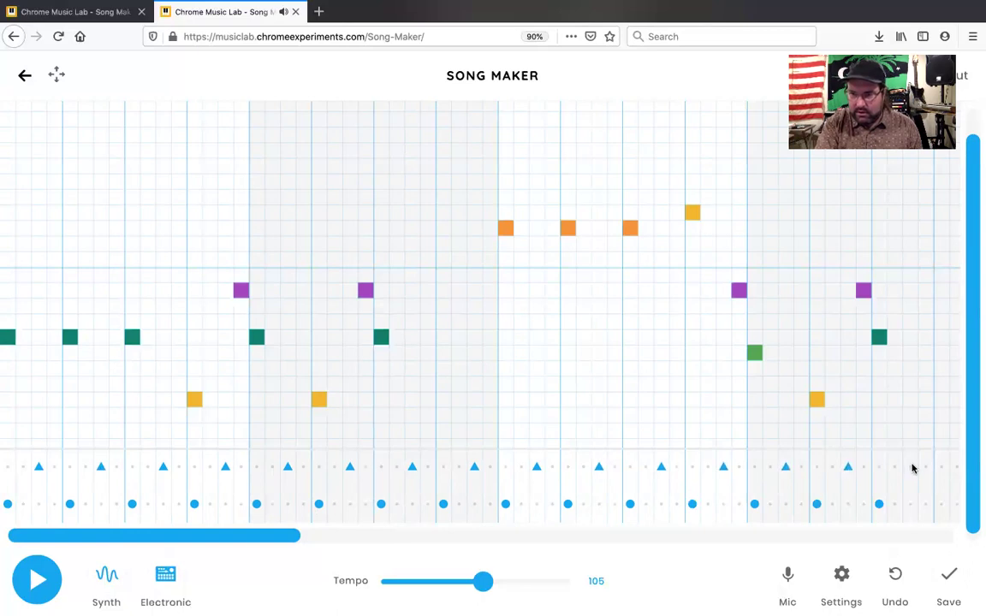
click(32, 577)
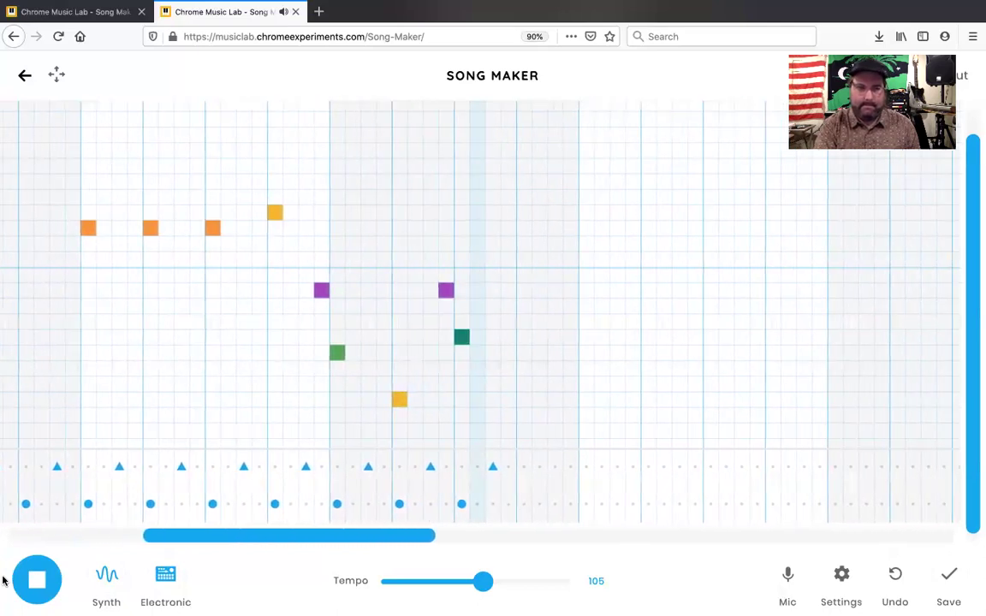
Step: Stop playback and remove the triangle drum hits from bars 1 and 2, keeping only the one on beat 3 of bar 1
click(38, 581)
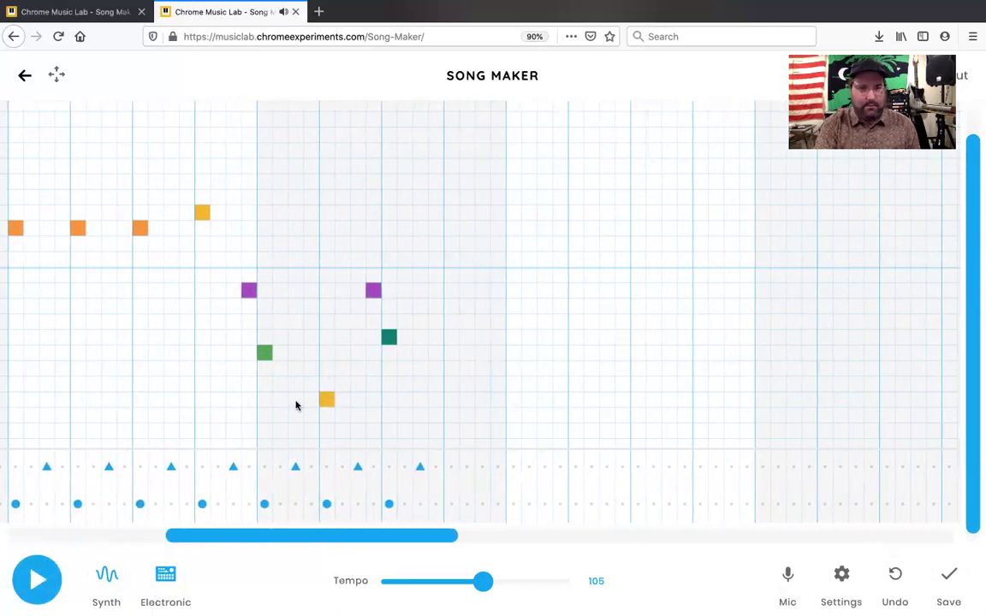
click(38, 468)
click(101, 468)
click(225, 467)
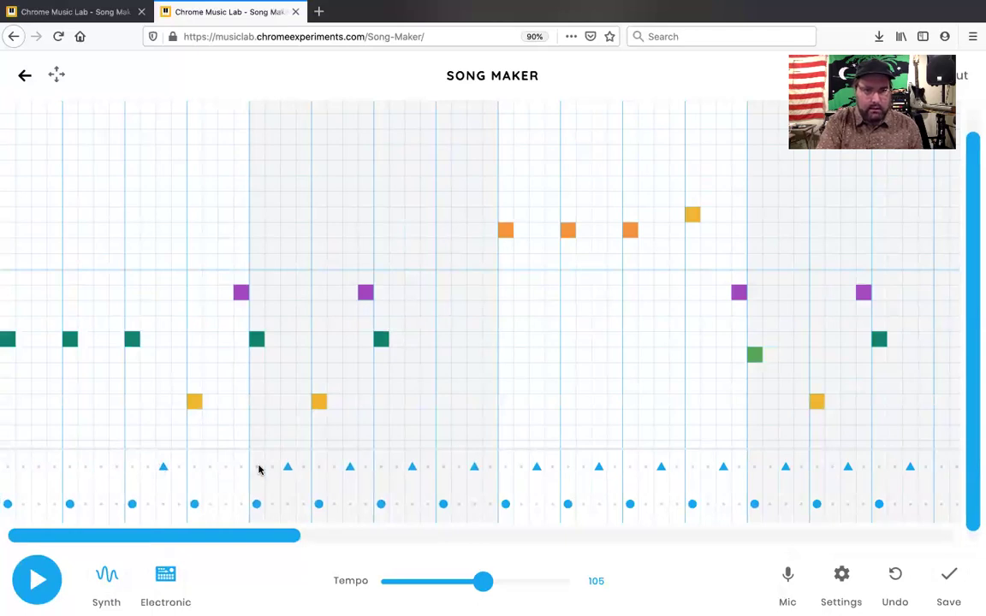
click(289, 468)
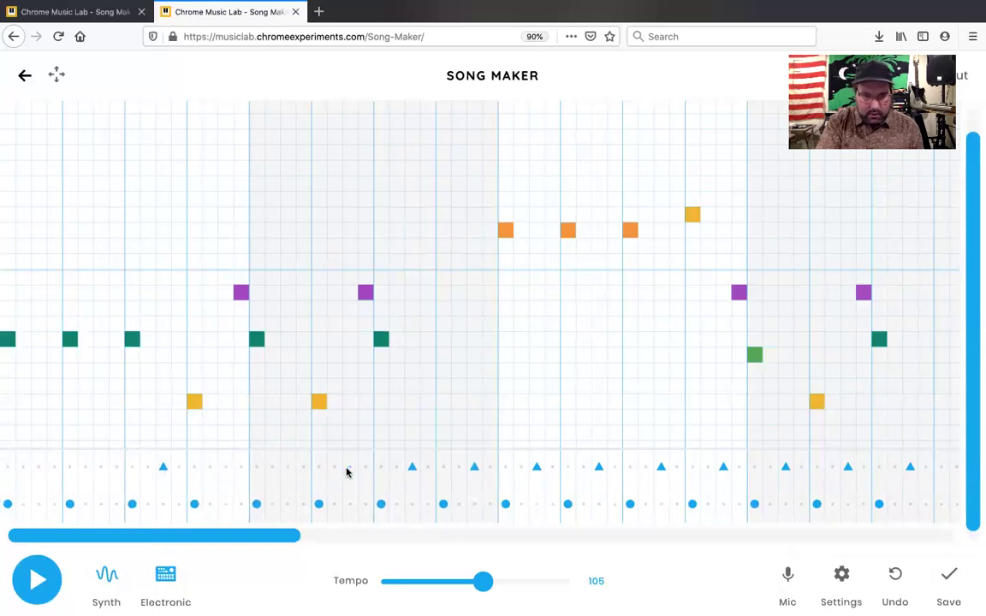
click(413, 467)
click(474, 468)
Step: Remove all triangle drum hits from bars 3 and 4, and play the start of the song
click(537, 467)
click(598, 468)
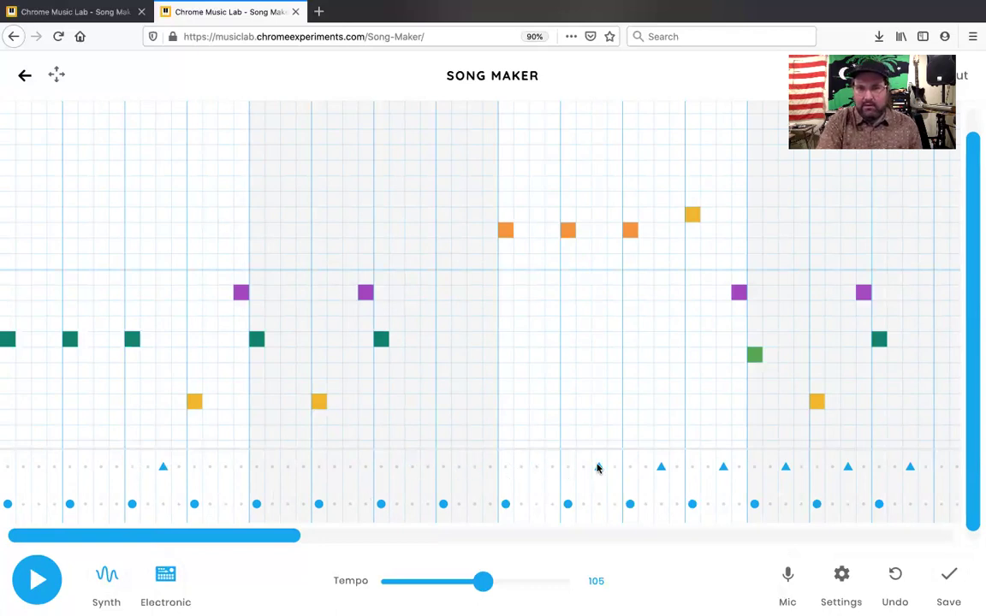
click(663, 468)
click(725, 468)
click(785, 469)
click(848, 469)
click(910, 469)
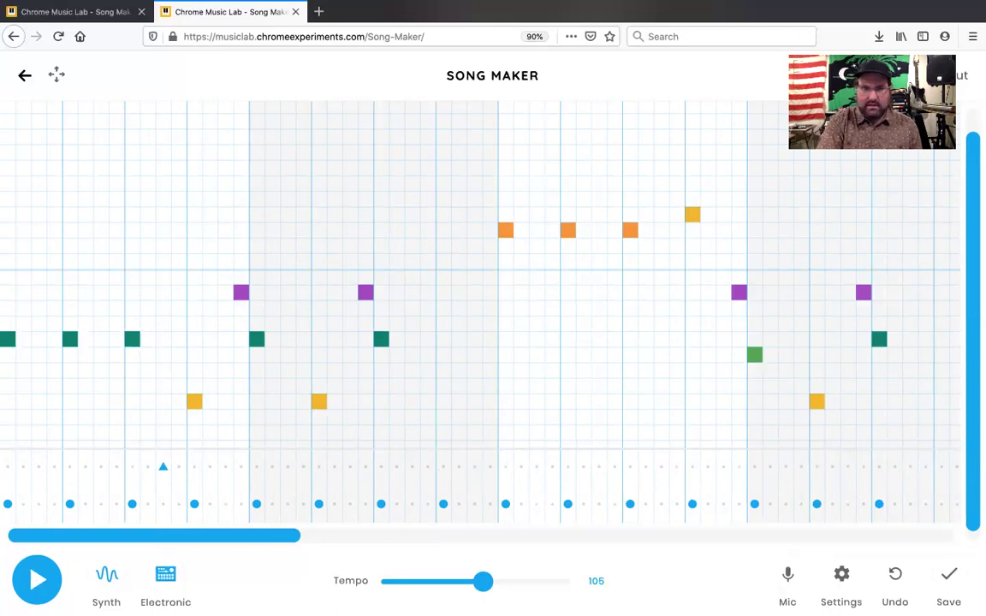
click(44, 580)
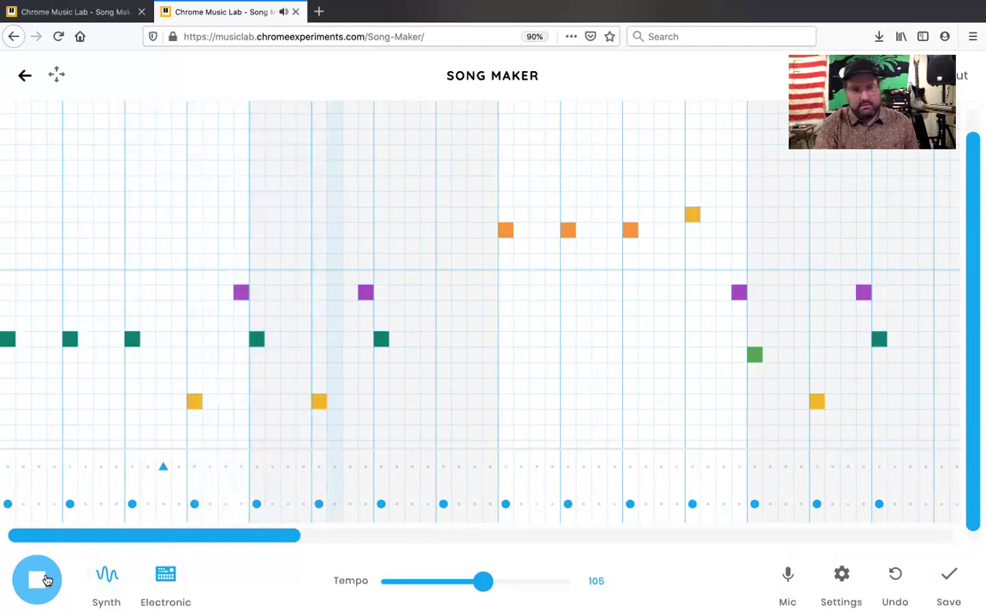
click(47, 581)
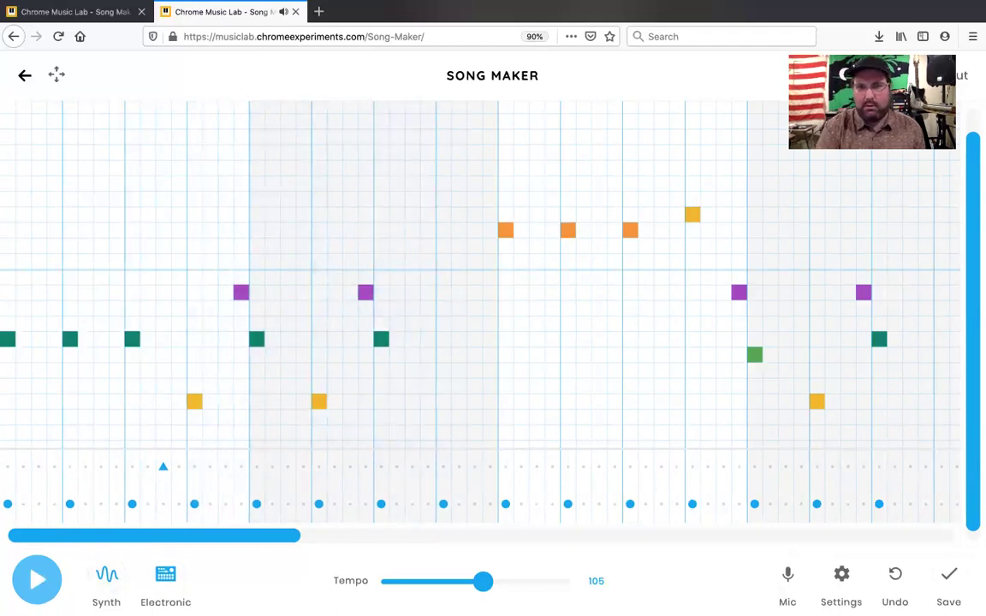
Step: Examine the finished example song from its first bar to its end
click(87, 10)
scroll(351, 192, left, 5)
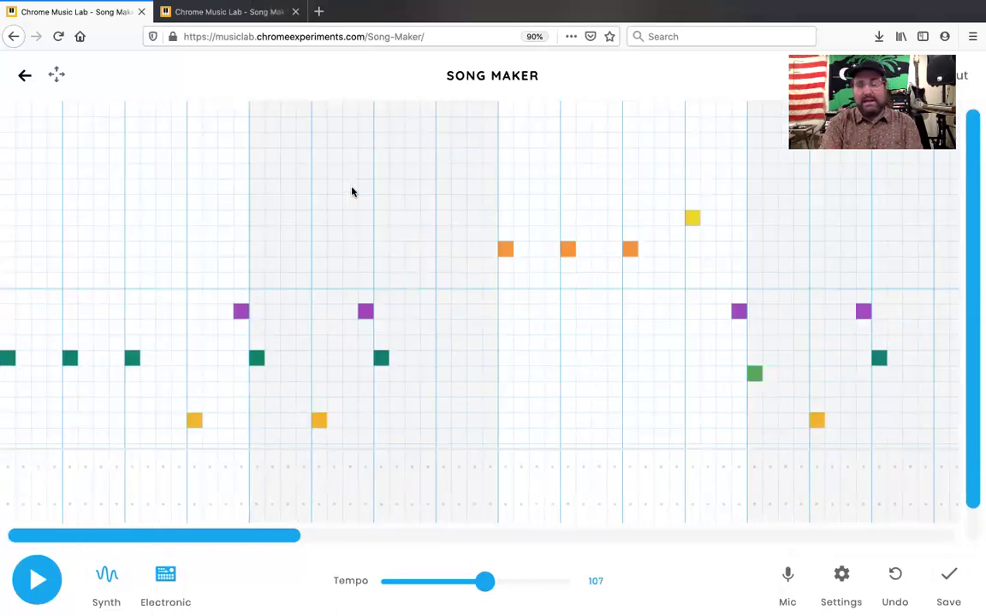
scroll(351, 192, right, 10)
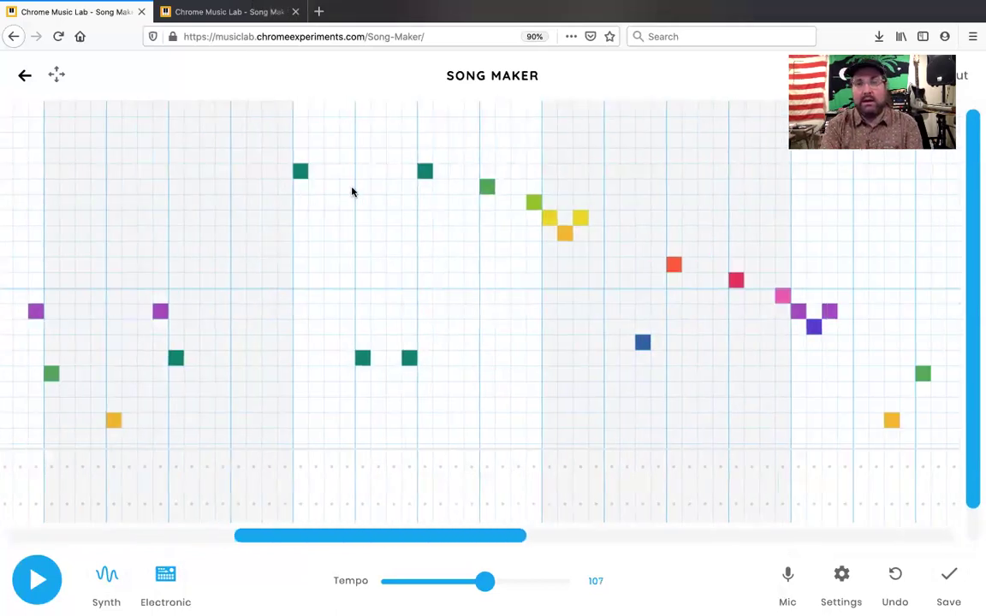
scroll(351, 192, right, 10)
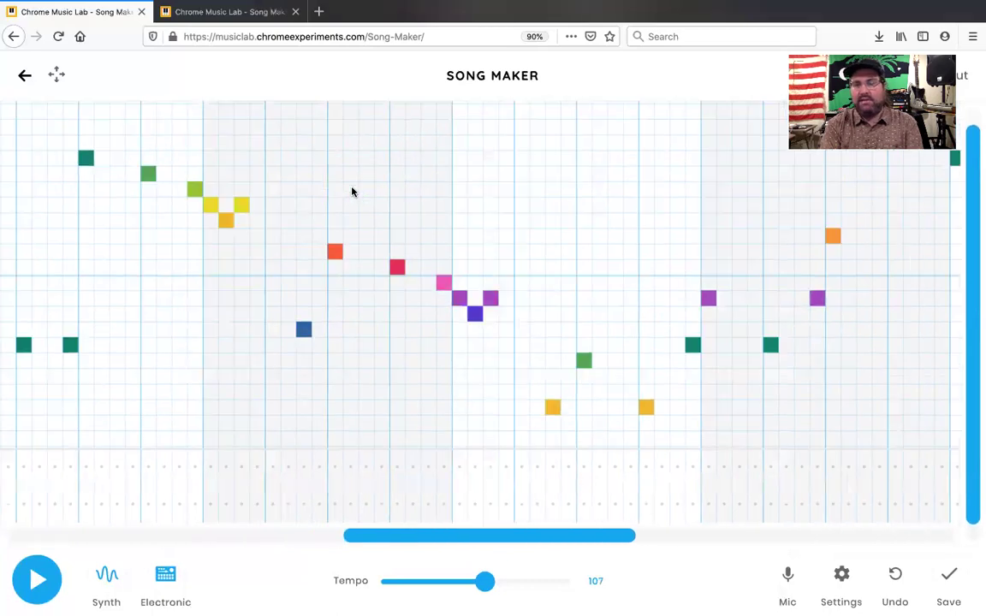
scroll(351, 192, right, 5)
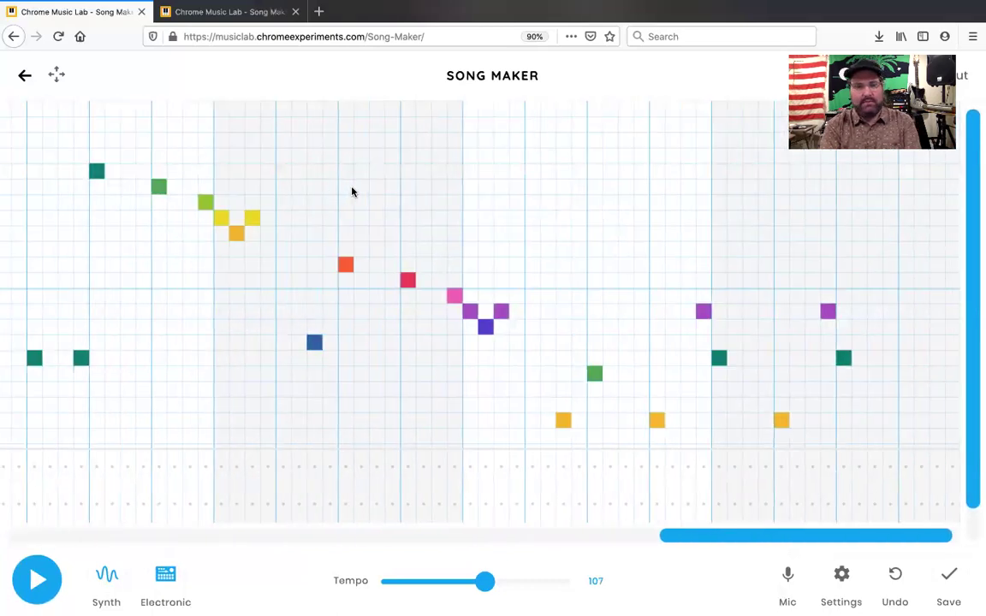
scroll(351, 192, left, 20)
scroll(351, 192, left, 5)
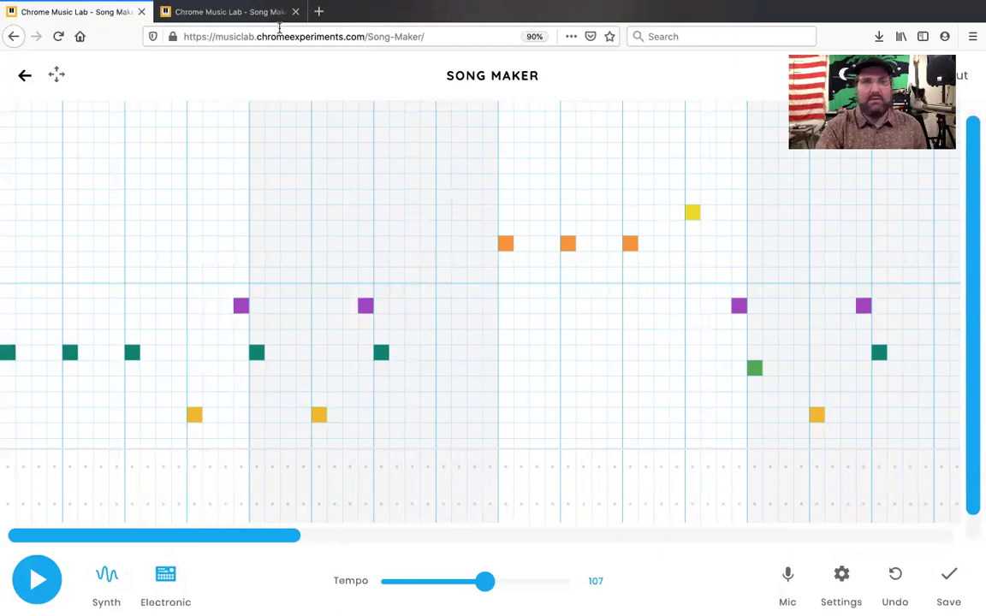
Step: Shorten the new song to the 4 bars that contain notes and play it
click(229, 12)
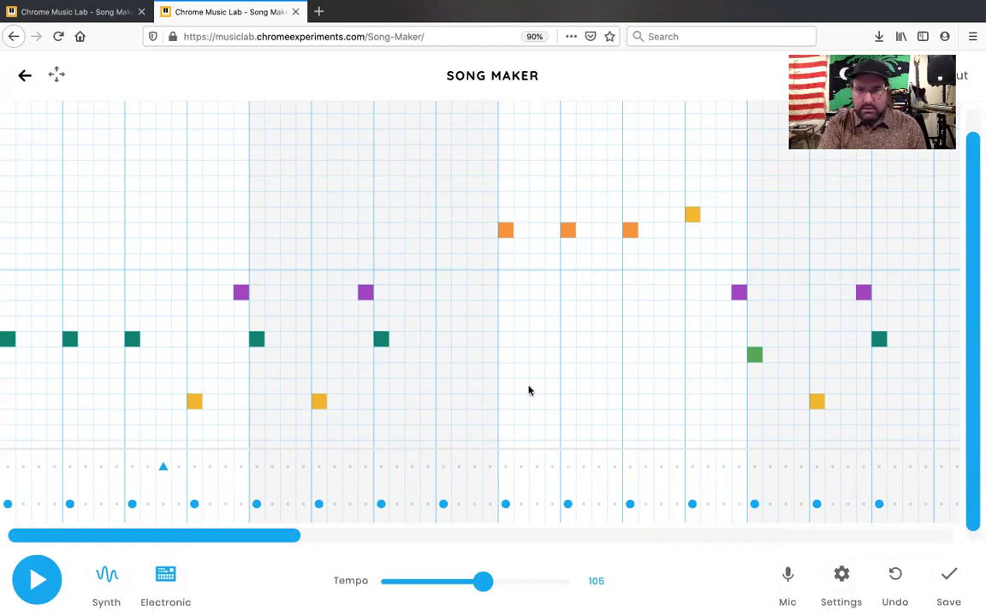
click(843, 572)
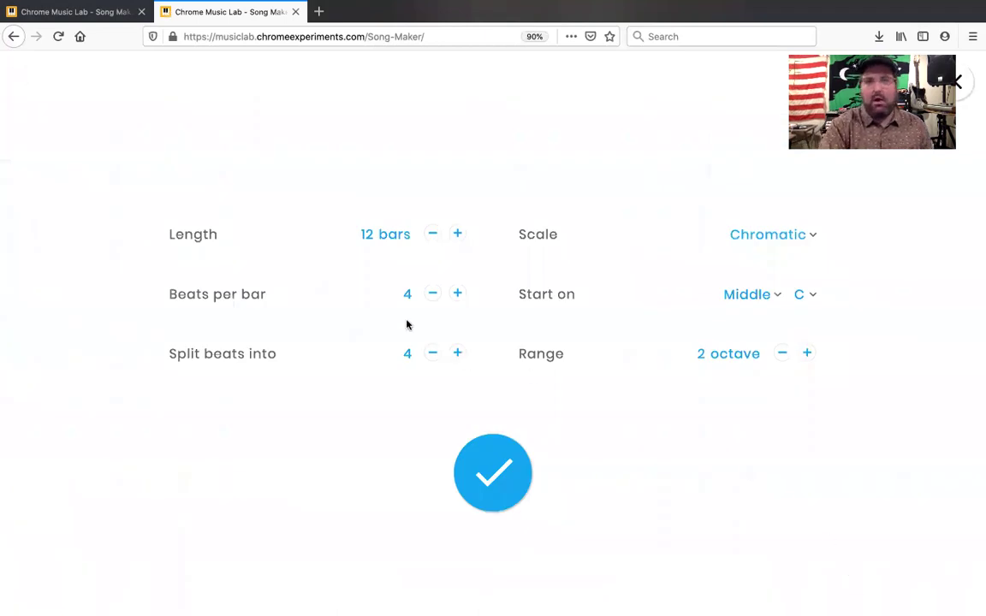
click(431, 234)
click(431, 234)
click(431, 234)
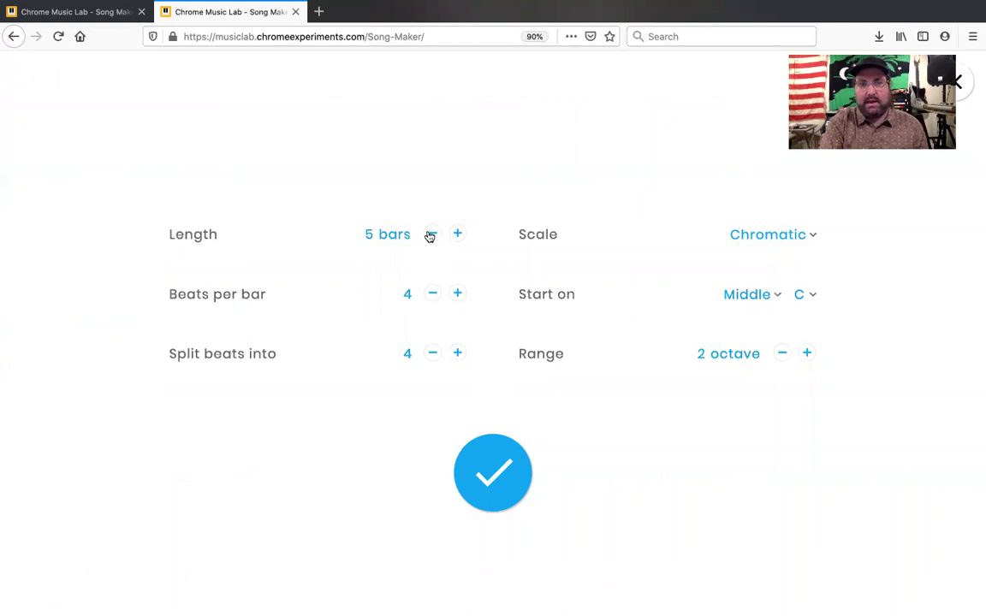
click(487, 482)
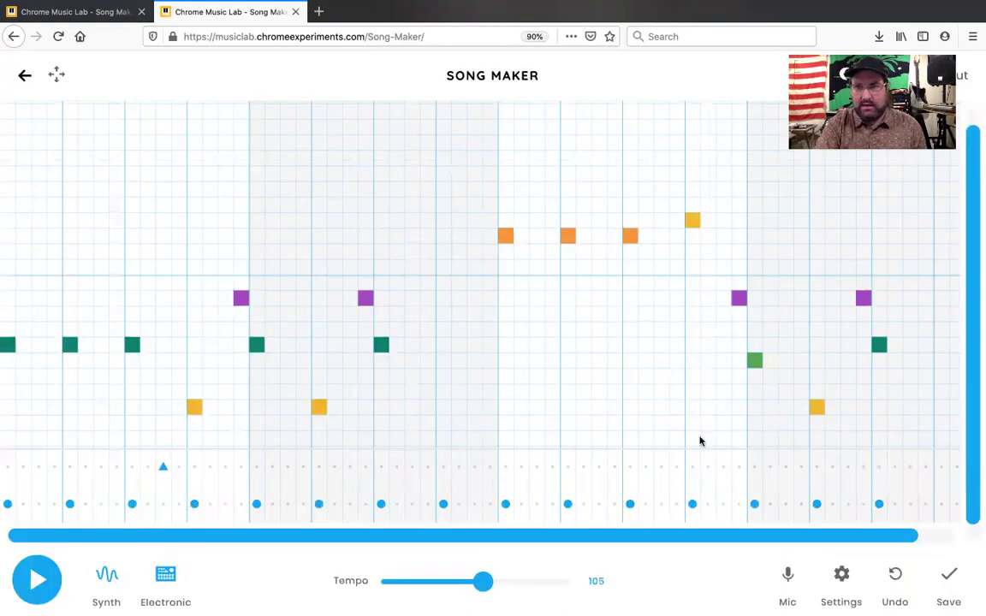
click(35, 585)
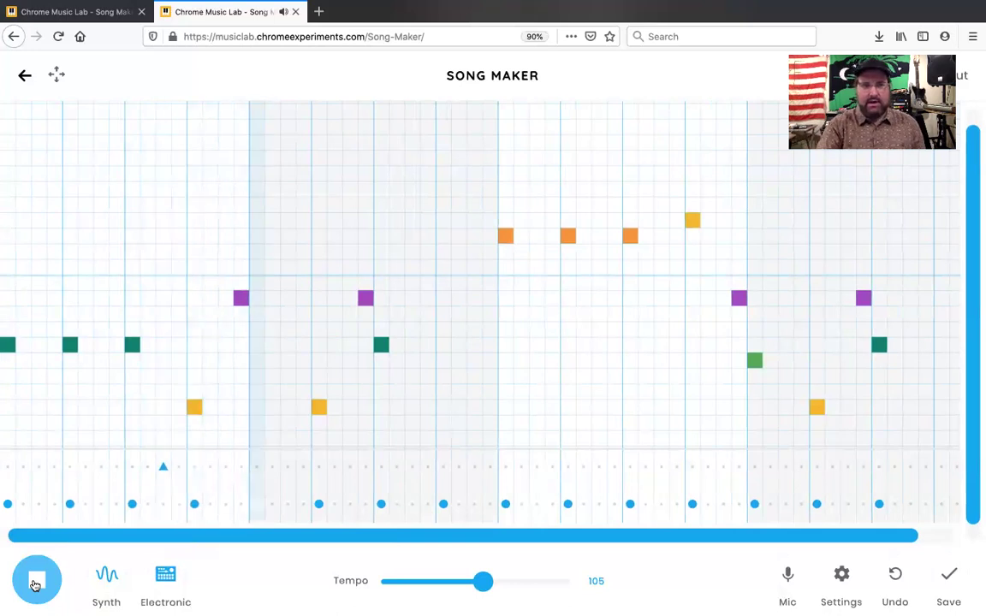
click(34, 584)
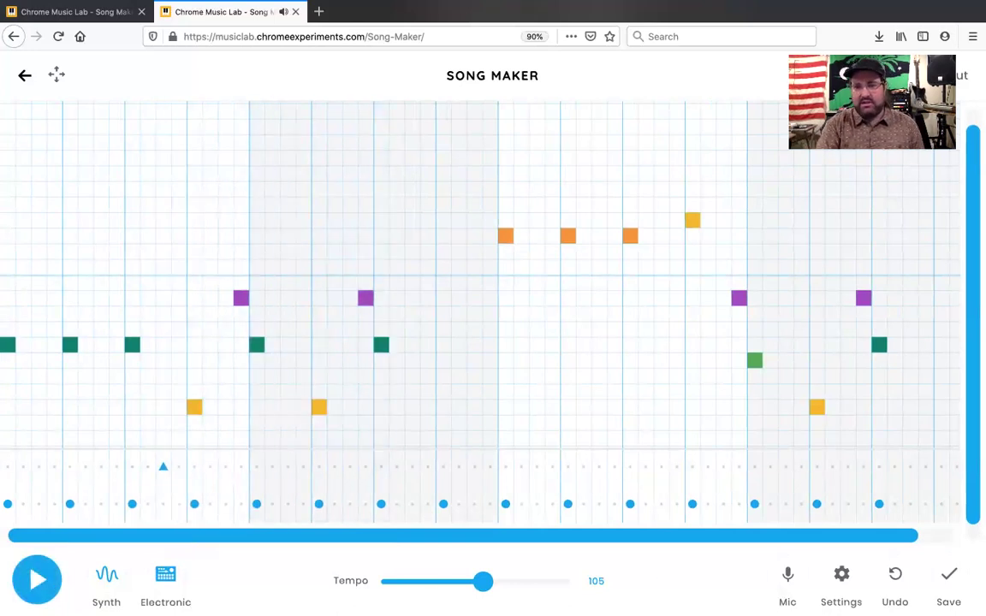